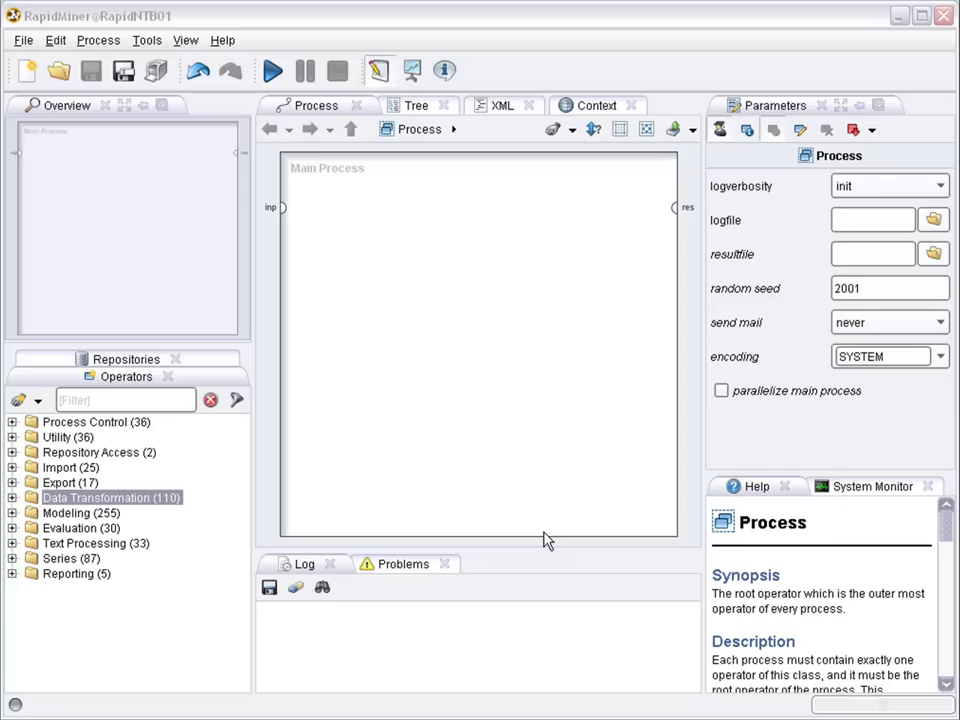
# Add Samples/data/Sonar to the process as a Retrieve operator and run it.
pyautogui.click(137, 362)
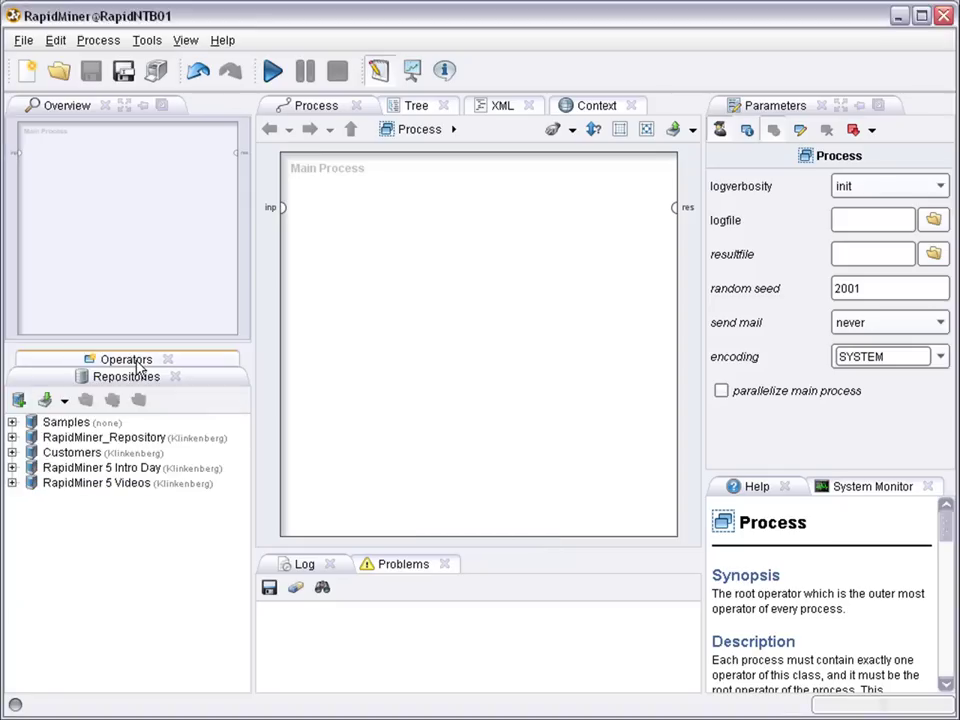
pyautogui.click(12, 423)
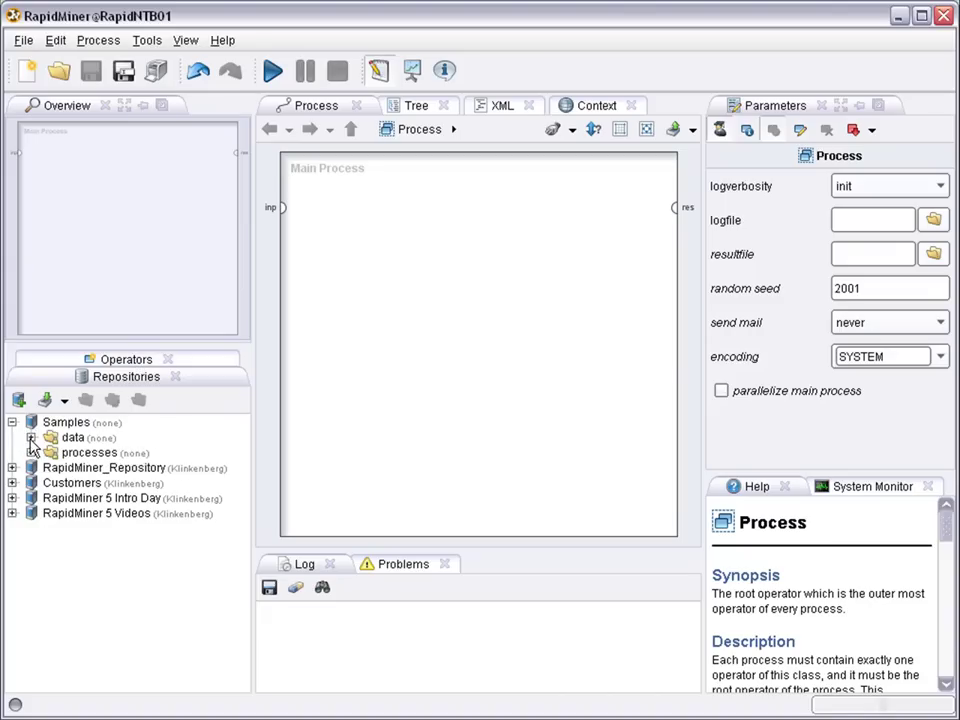
pyautogui.click(31, 438)
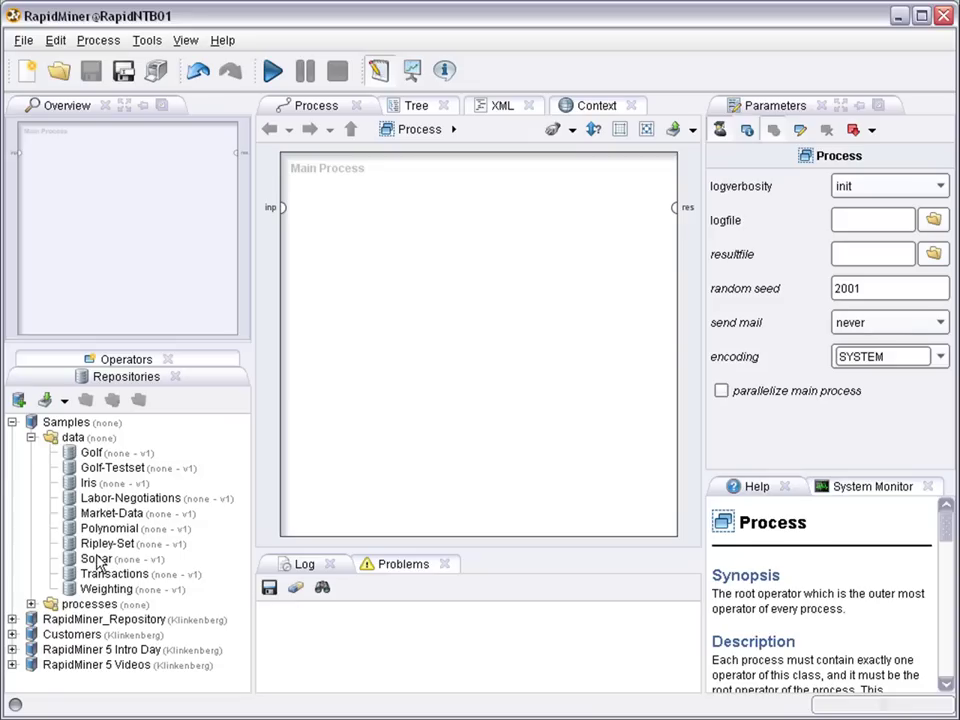
pyautogui.moveTo(92, 559); pyautogui.dragTo(352, 212)
pyautogui.click(273, 71)
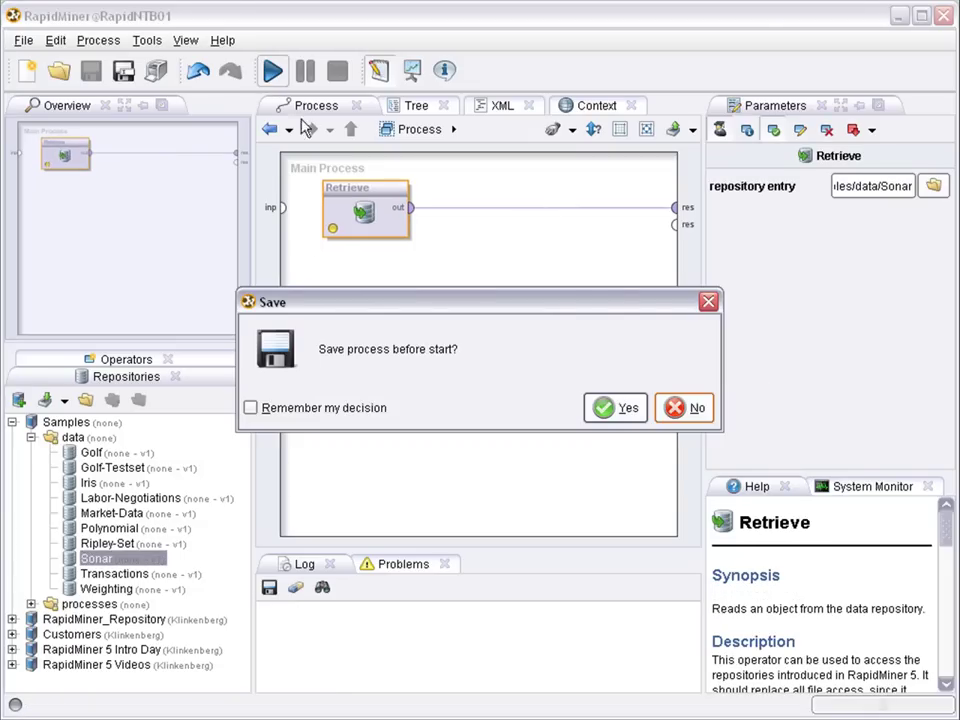
# Run without saving and inspect the Sonar metadata: nominal label class with Rock 97, Mine 111.
pyautogui.click(684, 408)
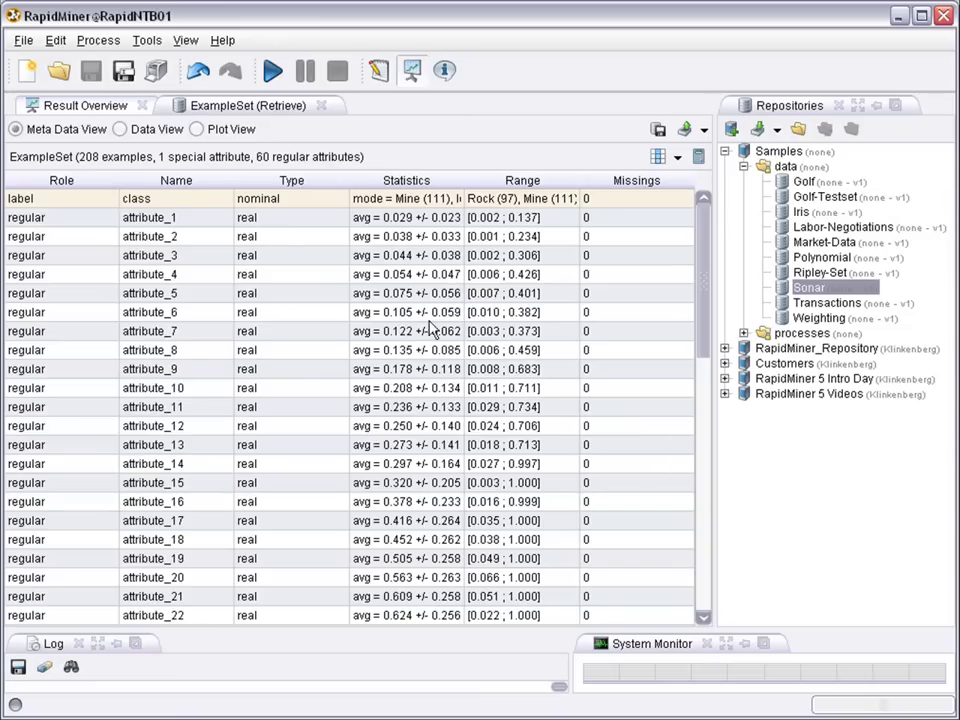
pyautogui.moveTo(581, 180); pyautogui.dragTo(594, 181)
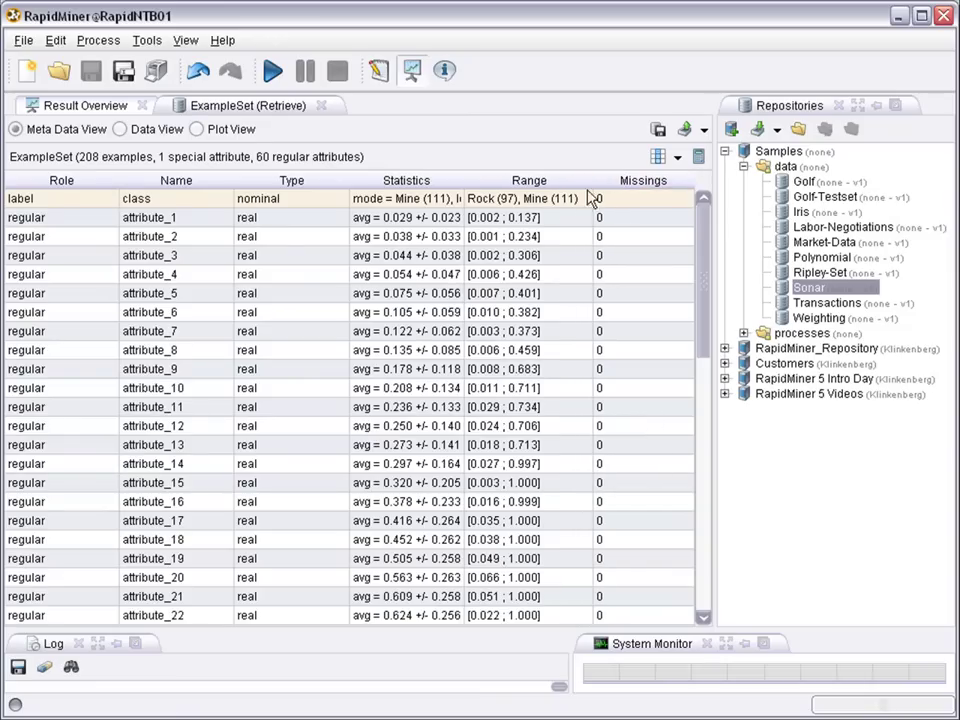
pyautogui.click(530, 205)
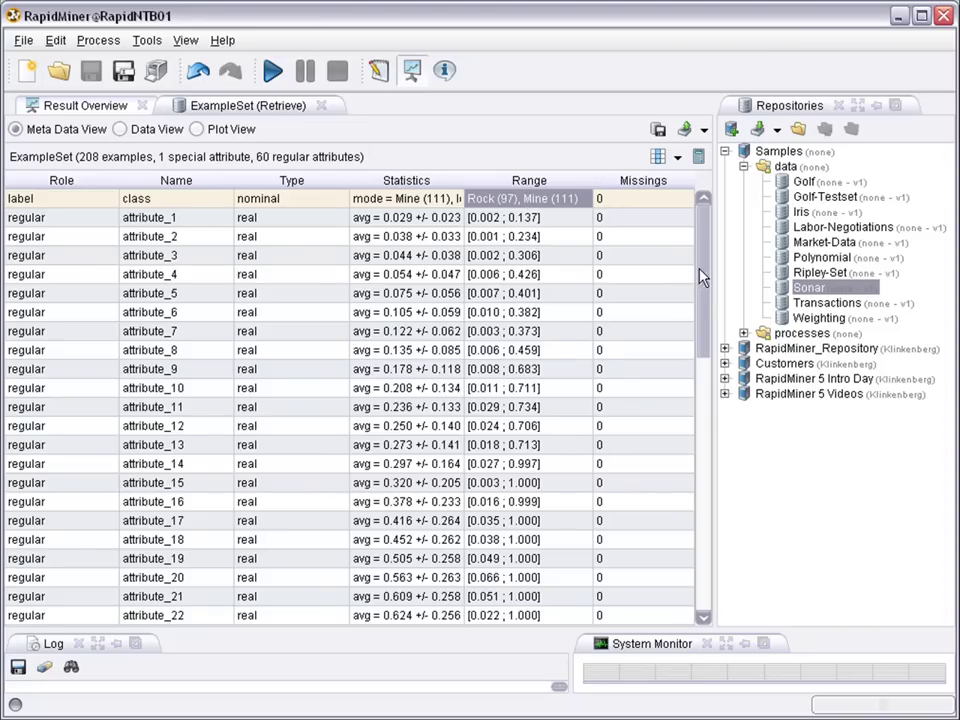
pyautogui.moveTo(701, 273); pyautogui.dragTo(561, 223)
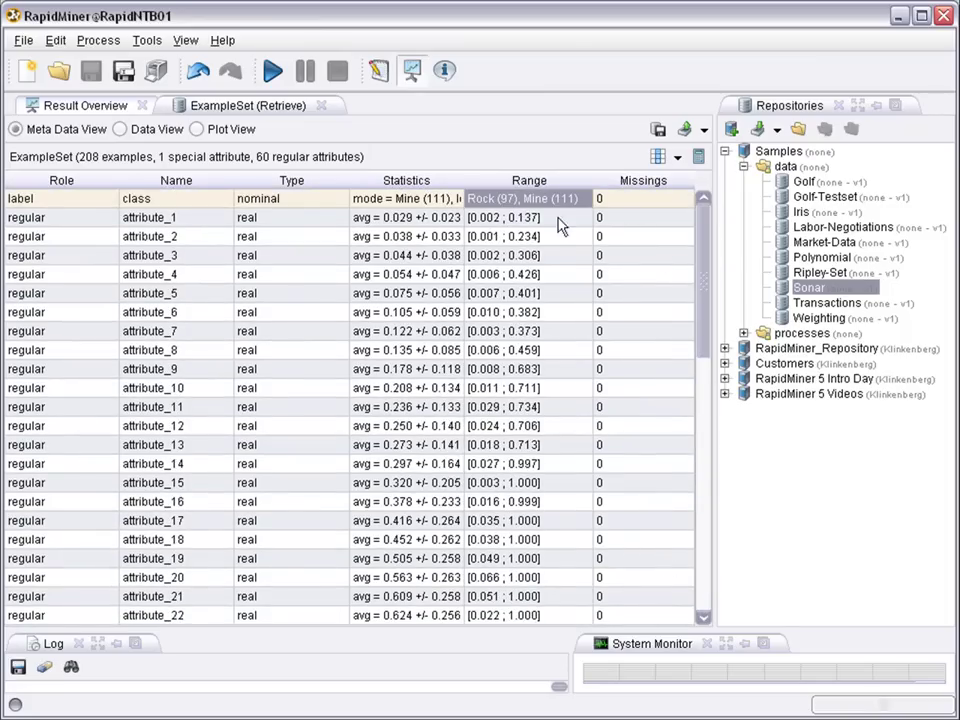
pyautogui.click(295, 205)
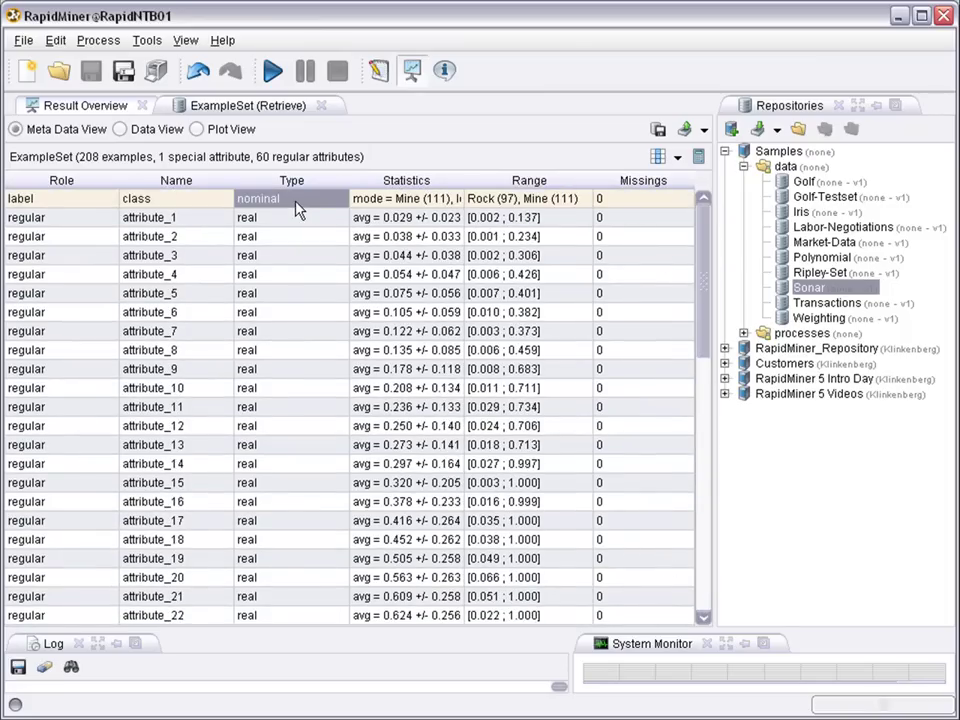
# Place a Support Vector Machine from Modeling > Classification and Regression > Support Vector Modeling after Retrieve.
pyautogui.click(377, 72)
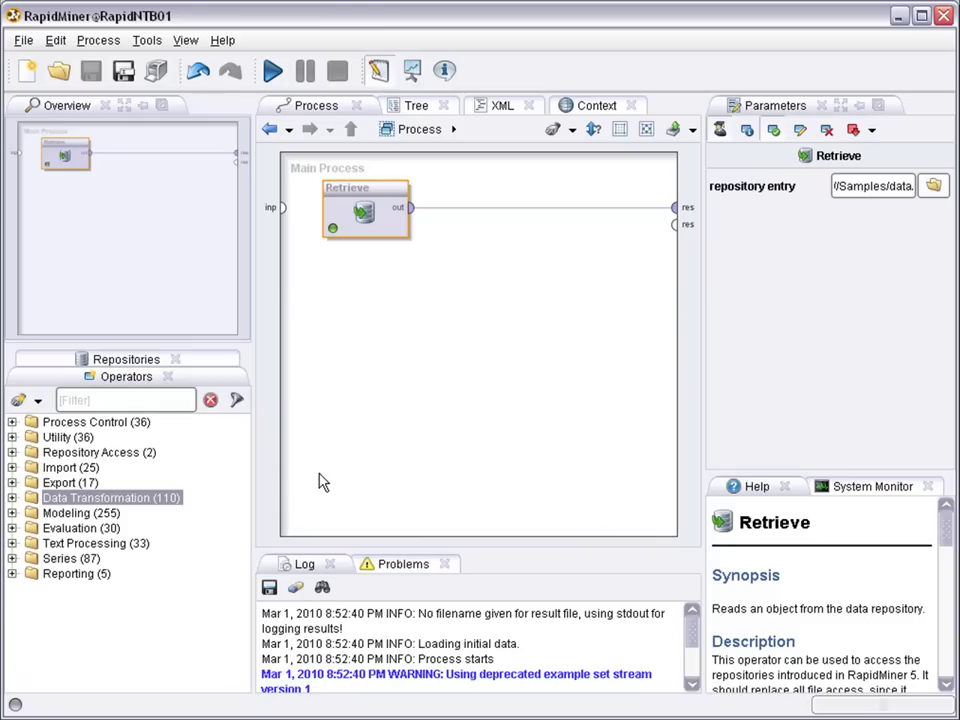
pyautogui.click(12, 513)
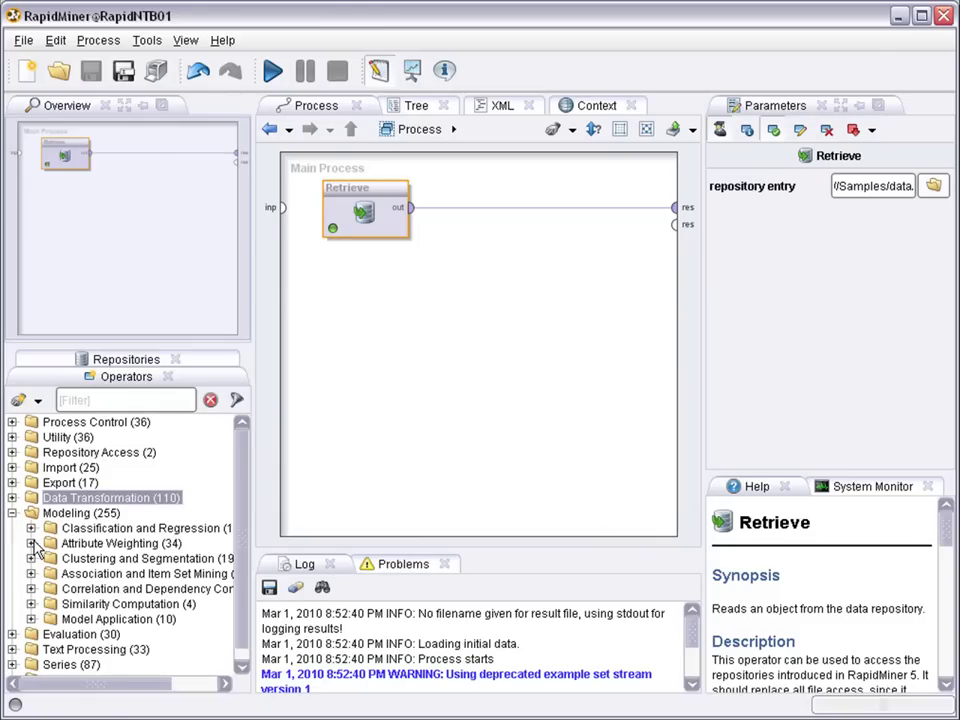
pyautogui.click(31, 528)
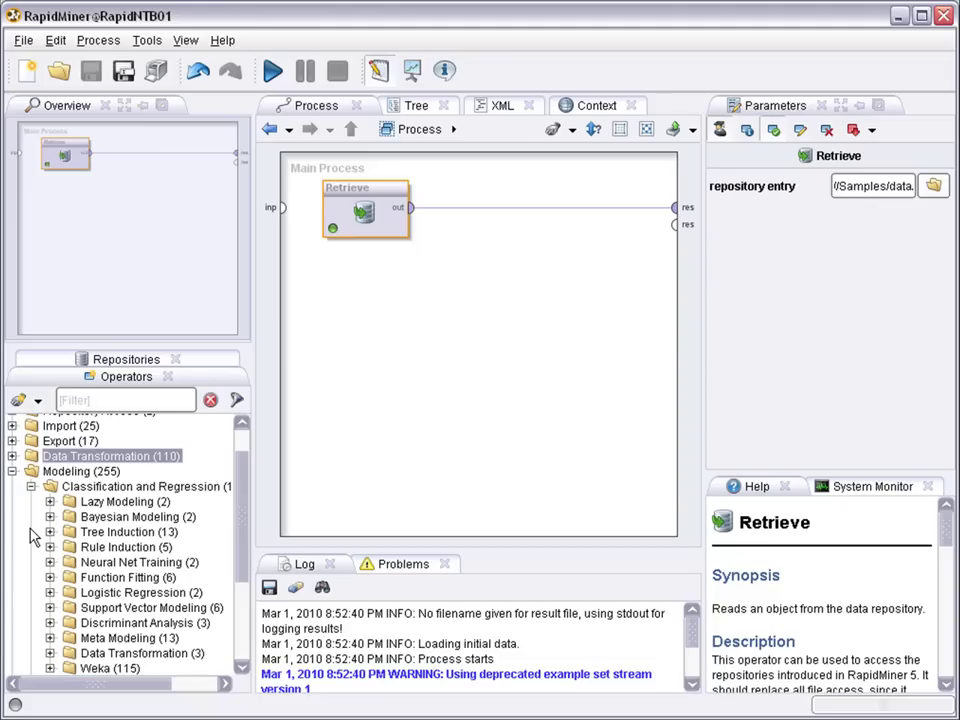
pyautogui.moveTo(242, 486); pyautogui.dragTo(242, 531)
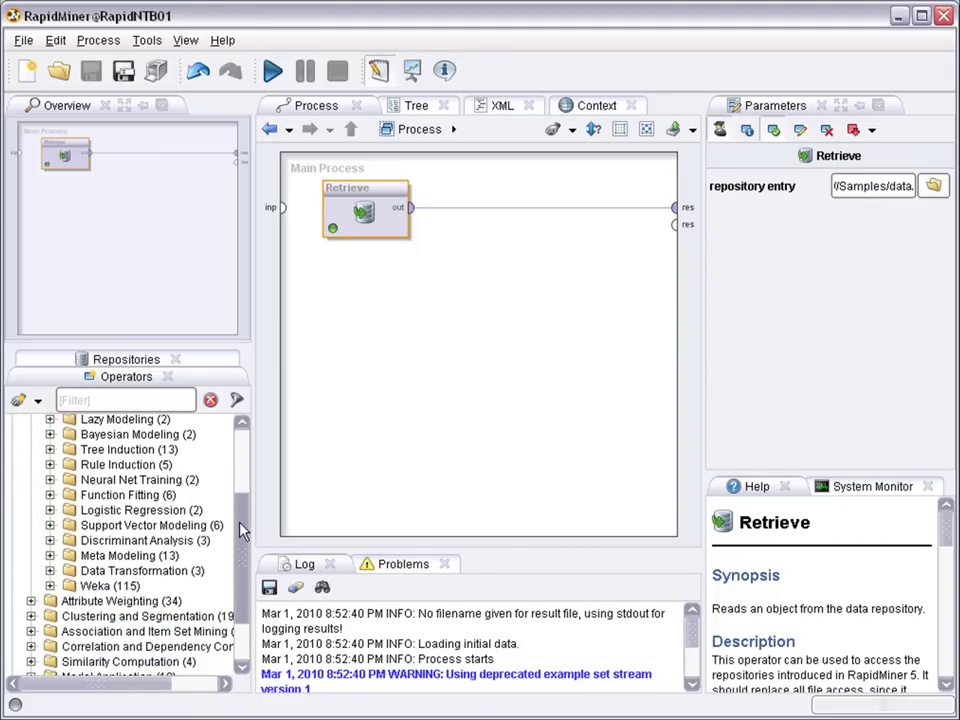
pyautogui.click(50, 526)
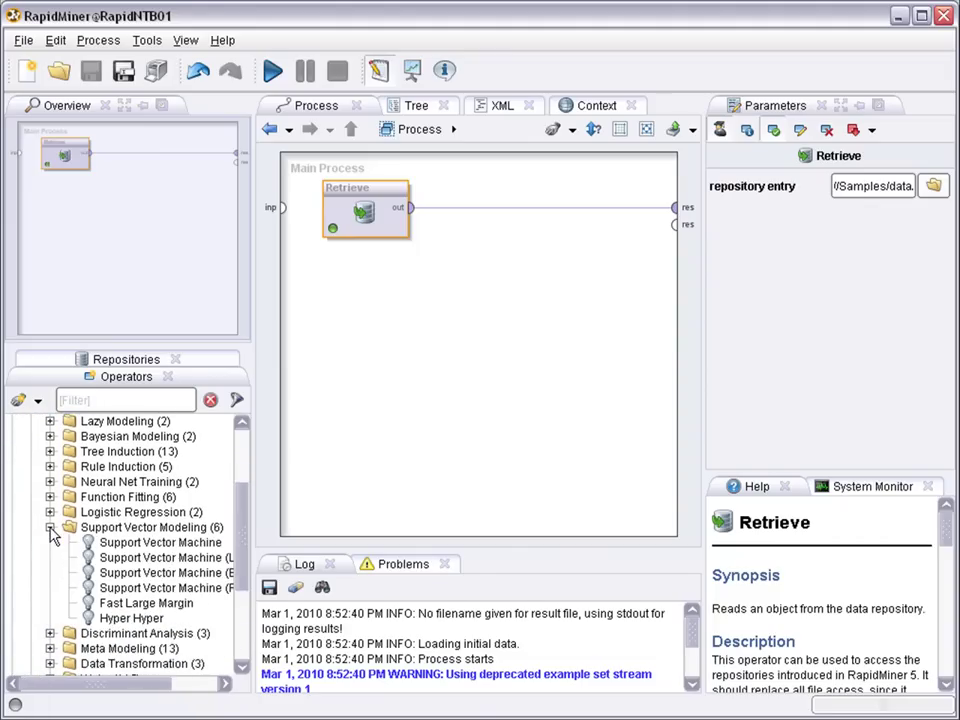
pyautogui.moveTo(111, 543); pyautogui.dragTo(465, 195)
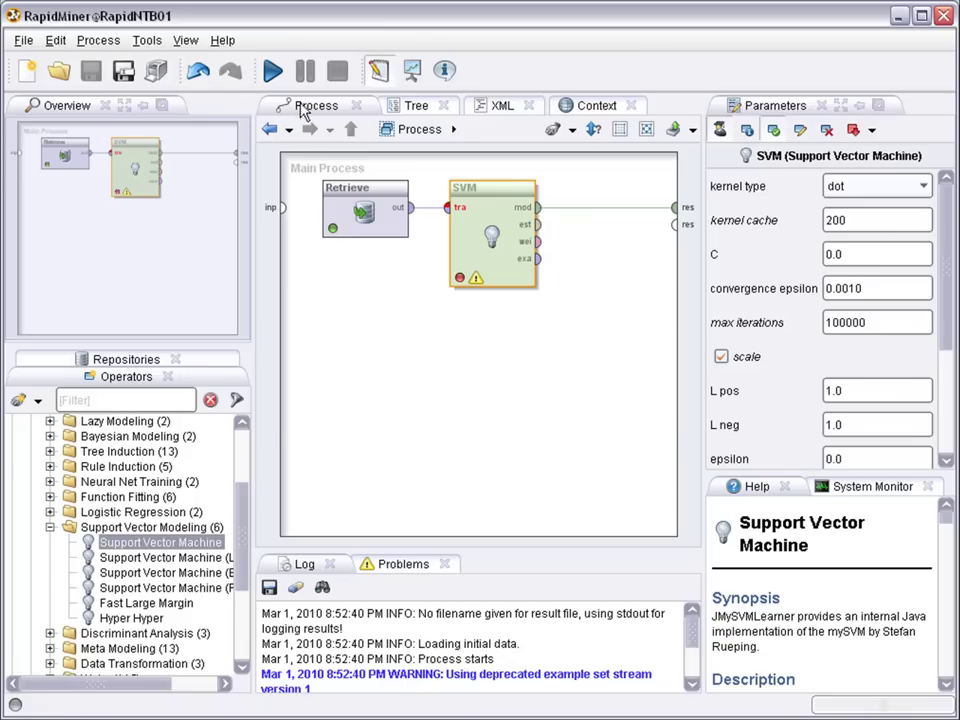
# Run the SVM process without saving, review the kernel model, then go back to Design.
pyautogui.click(273, 72)
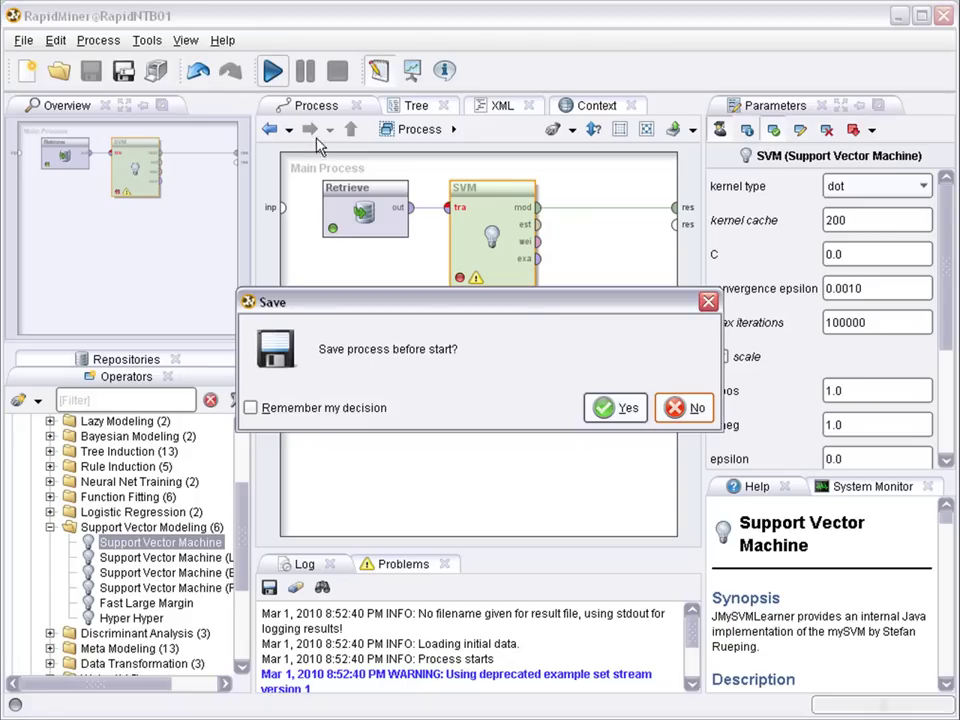
pyautogui.click(688, 411)
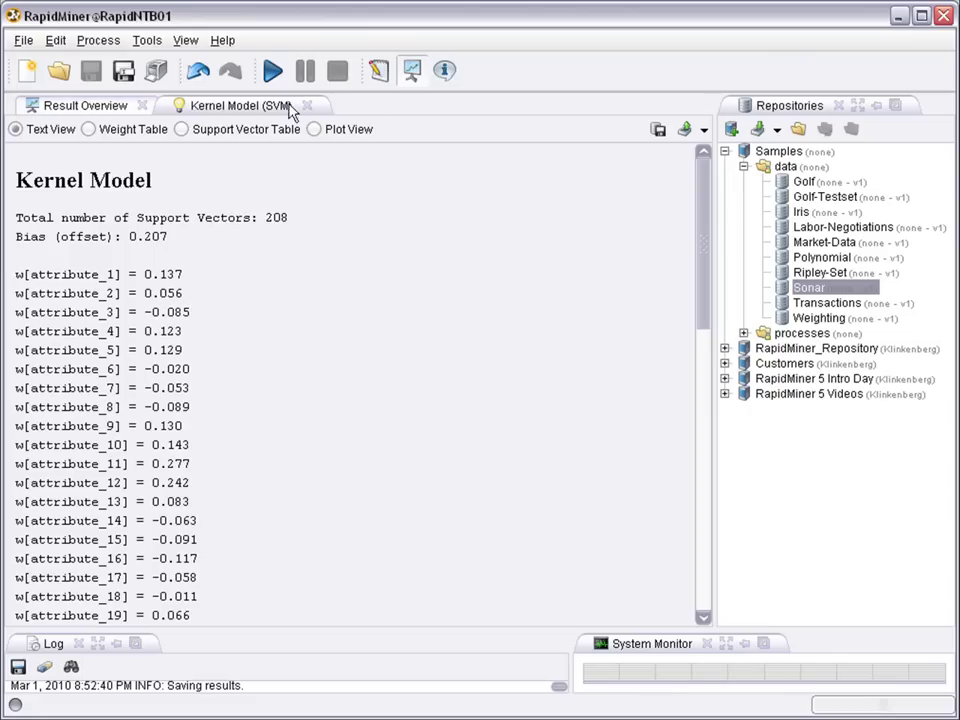
pyautogui.click(377, 75)
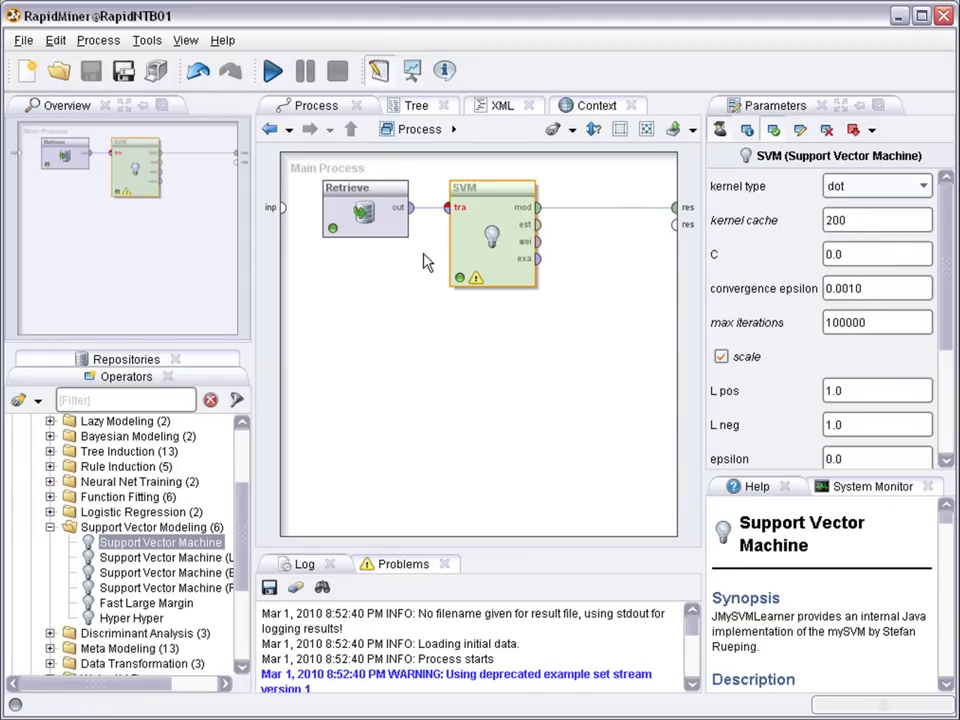
# Insert a Nominal X-Validation building block from Edit > New Building Block.
pyautogui.click(401, 461)
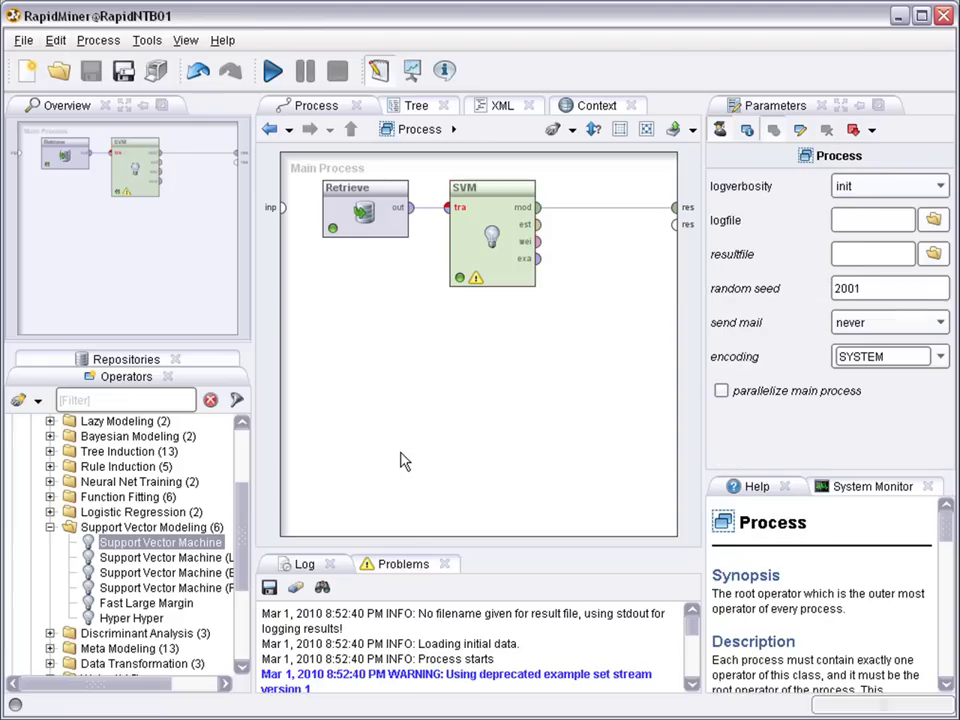
pyautogui.click(55, 41)
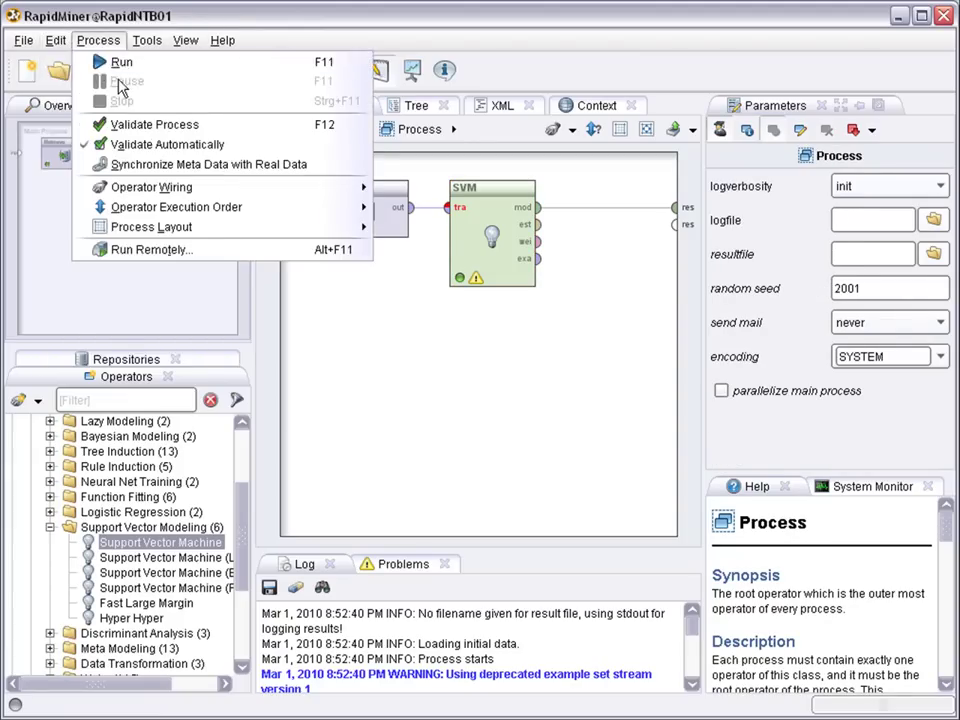
pyautogui.click(93, 188)
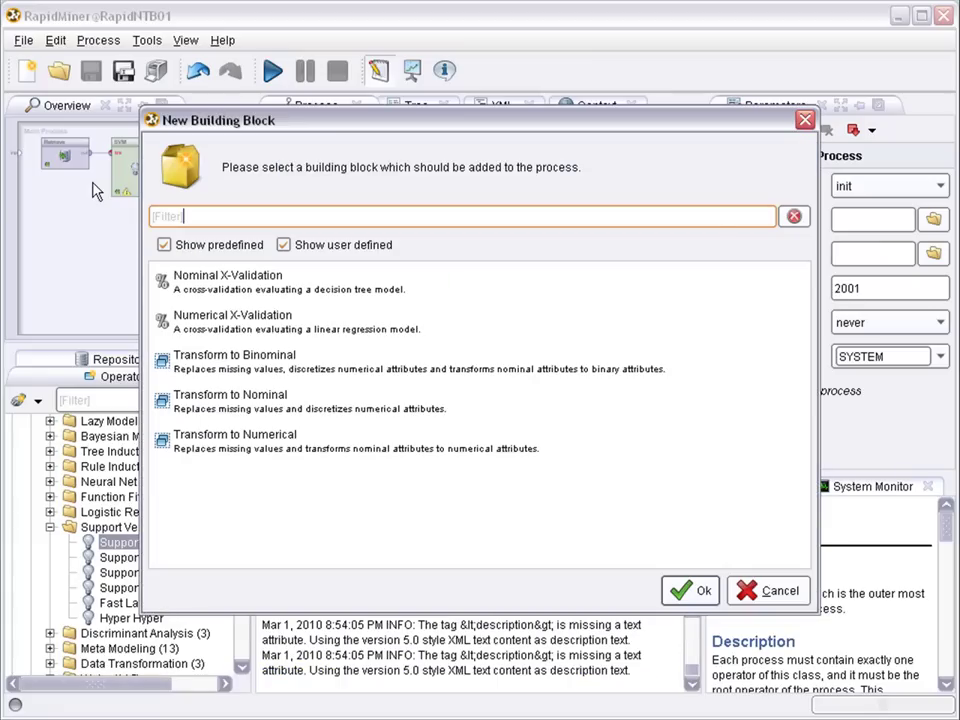
pyautogui.click(215, 289)
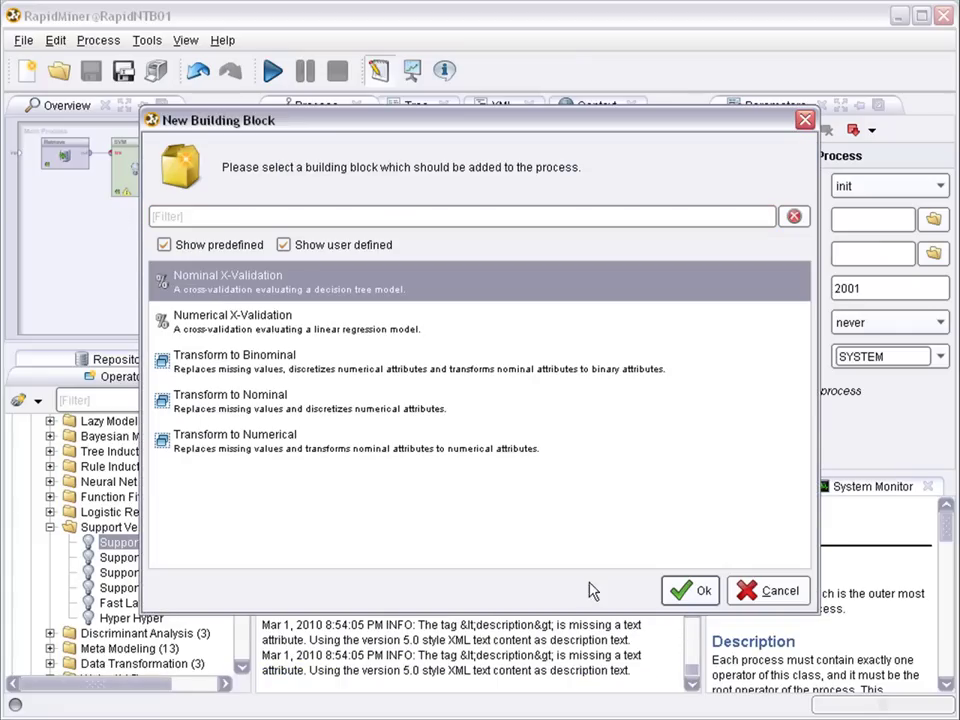
pyautogui.click(692, 594)
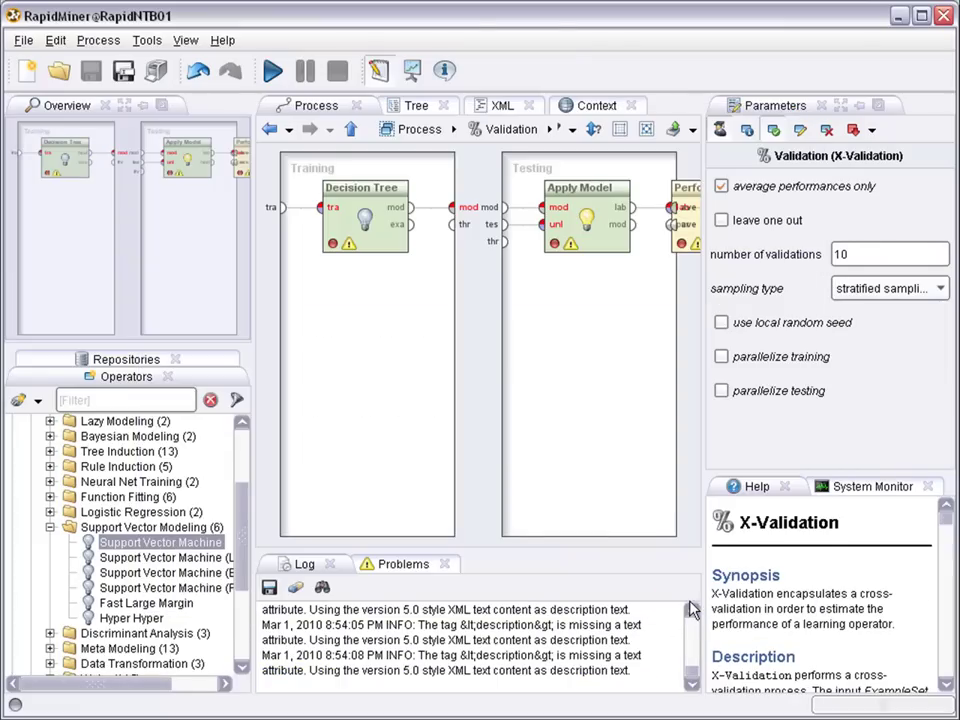
# Cut the standalone SVM from the main process and move Validation into its place.
pyautogui.click(350, 129)
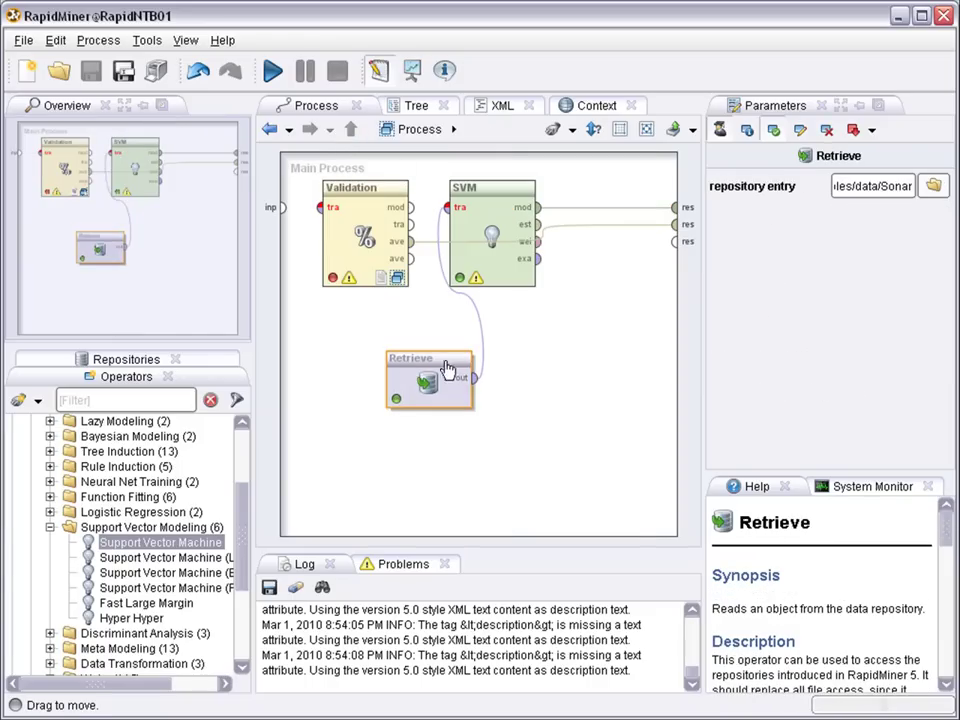
pyautogui.click(483, 200)
pyautogui.rightClick(487, 194)
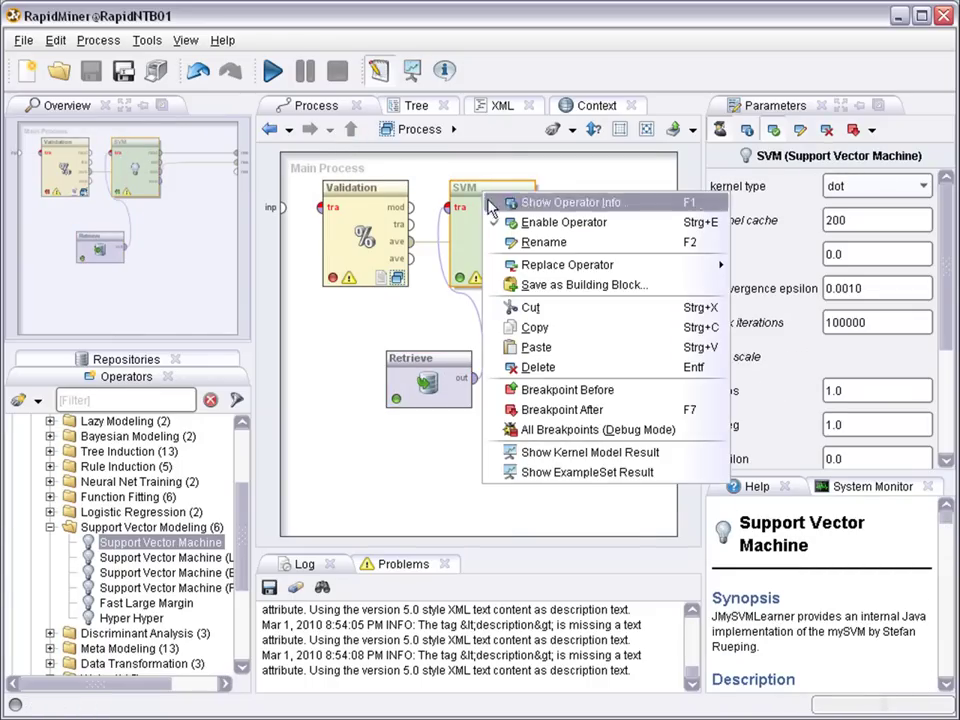
pyautogui.click(533, 310)
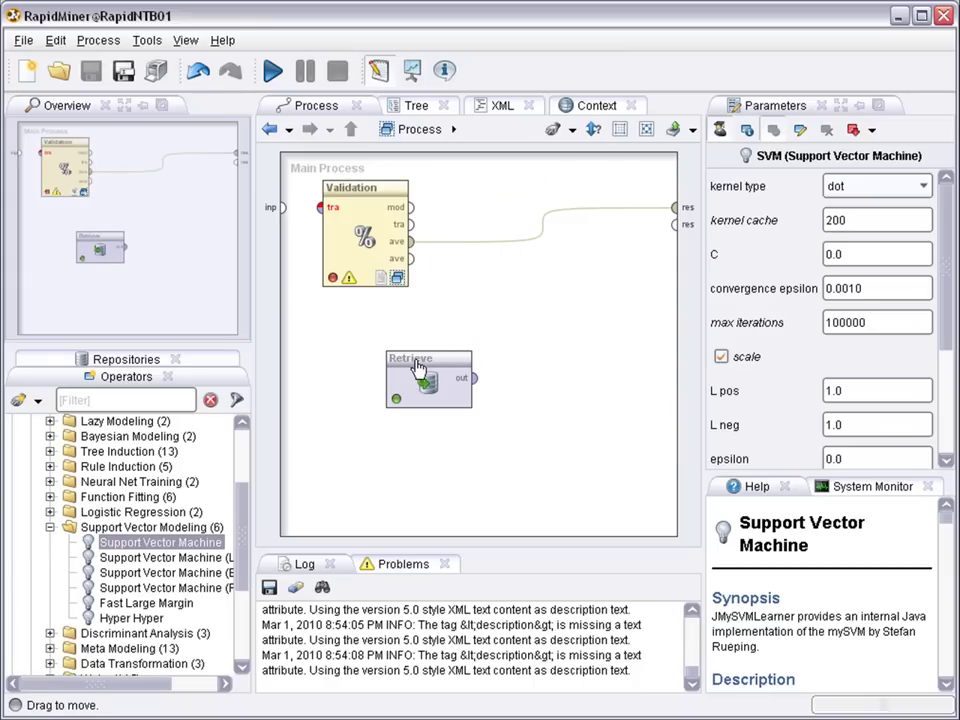
pyautogui.moveTo(368, 189); pyautogui.dragTo(496, 189)
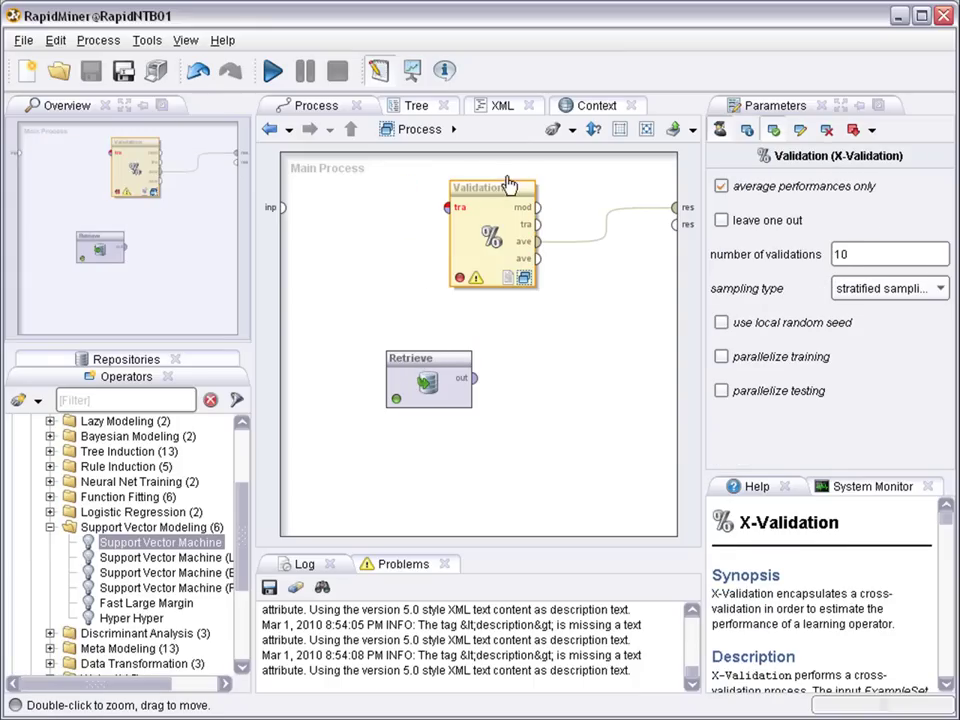
pyautogui.moveTo(407, 372); pyautogui.dragTo(342, 204)
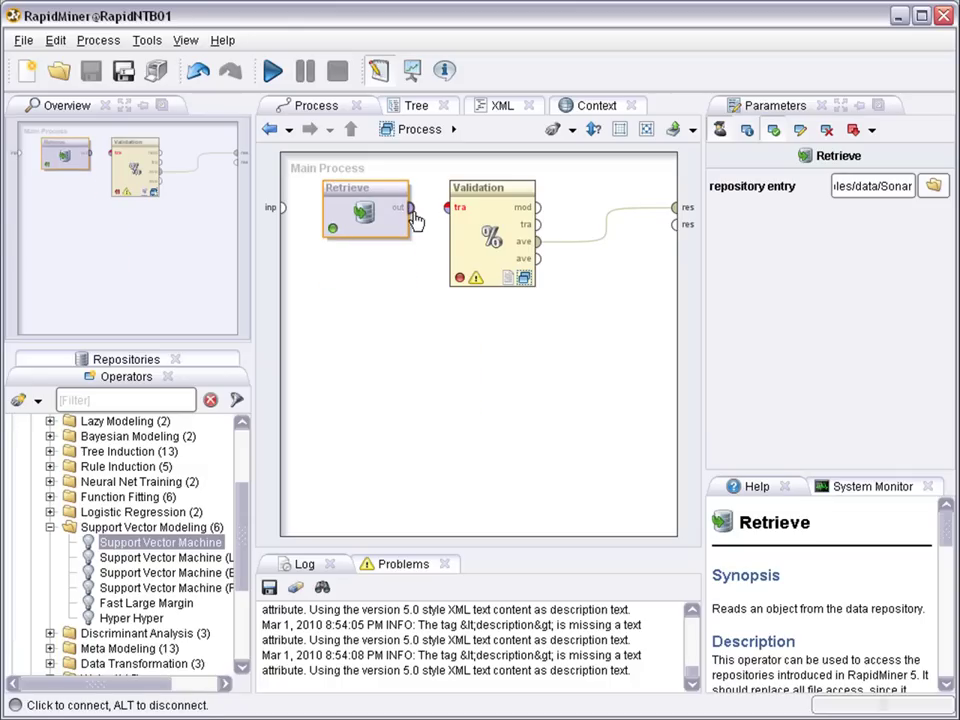
# Connect Retrieve to Validation, open it, and delete the Decision Tree from Training.
pyautogui.moveTo(413, 209); pyautogui.dragTo(446, 212)
pyautogui.click(490, 250)
pyautogui.doubleClick(523, 279)
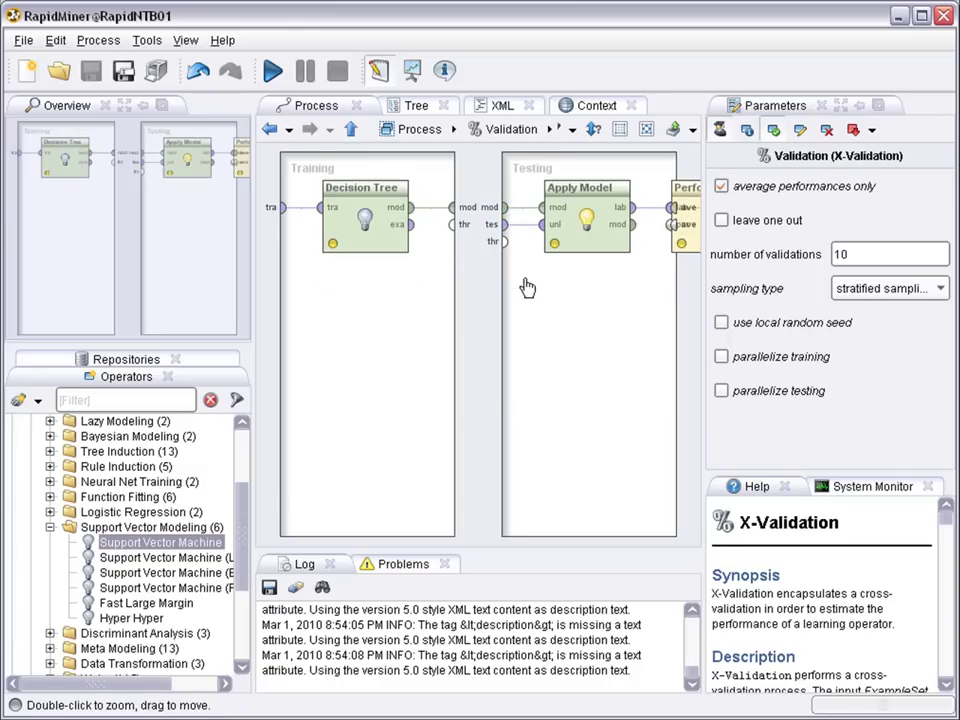
pyautogui.click(347, 197)
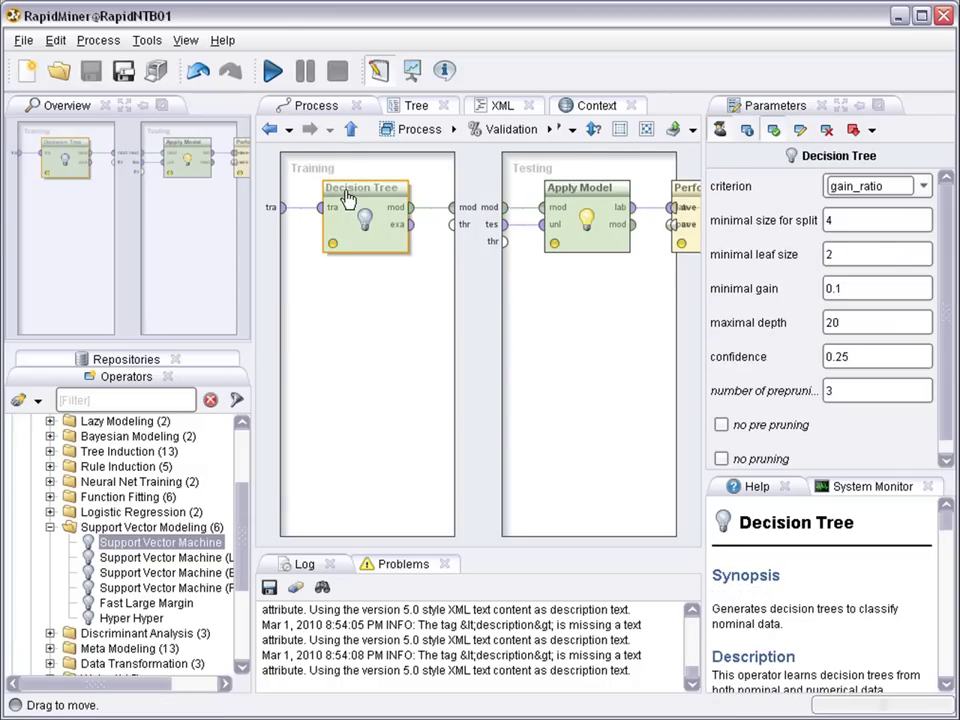
pyautogui.press('Delete')
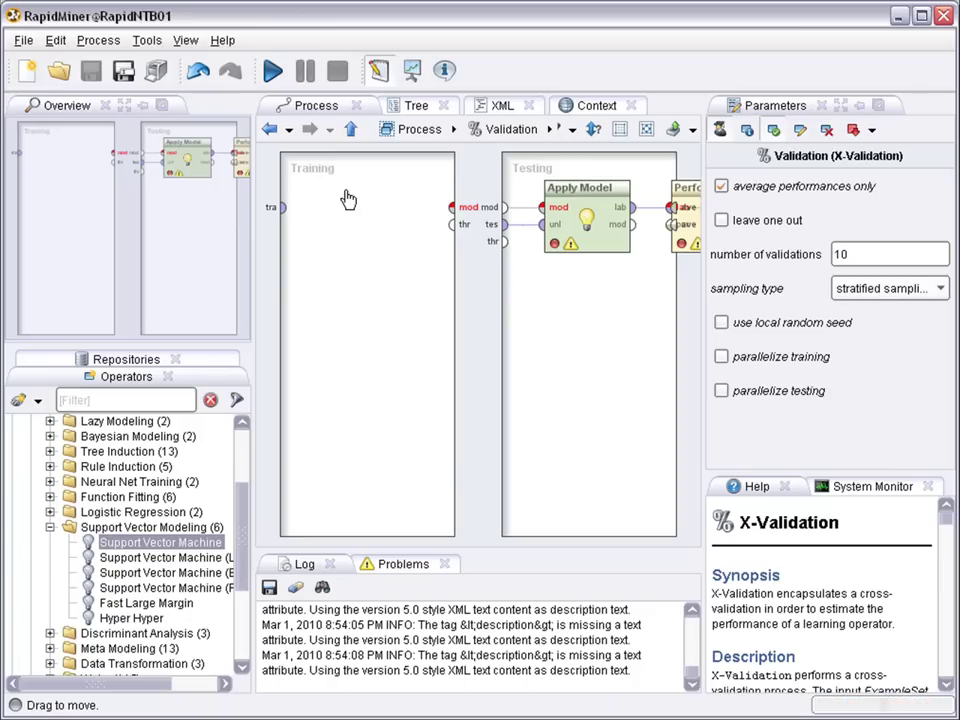
# Put a Support Vector Machine into the Training panel, wired to the training data.
pyautogui.click(55, 40)
pyautogui.click(130, 268)
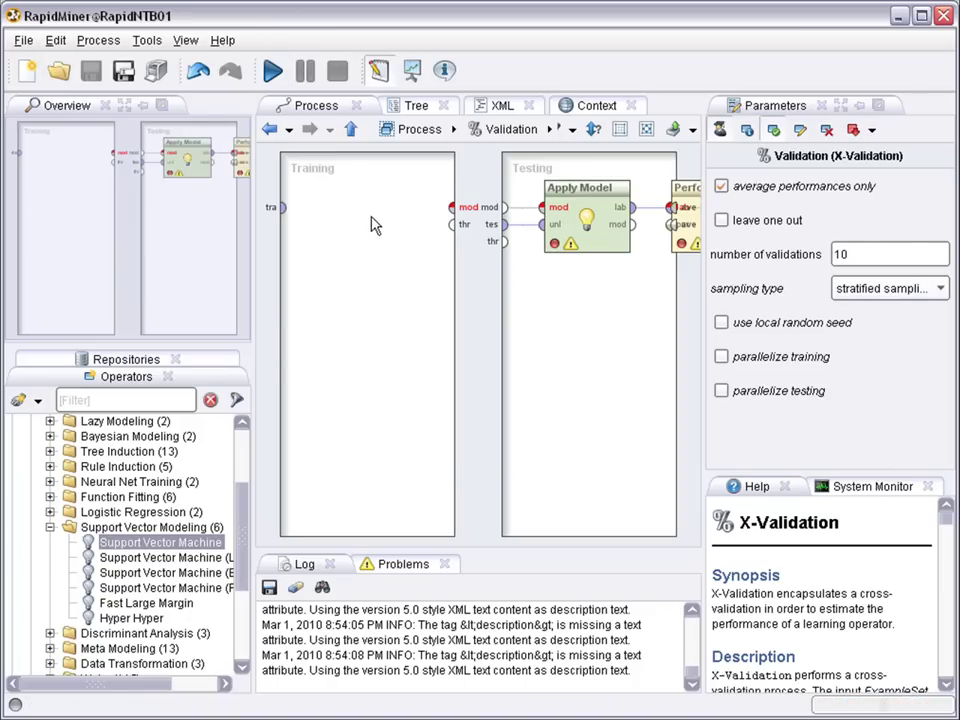
pyautogui.moveTo(165, 544); pyautogui.dragTo(354, 266)
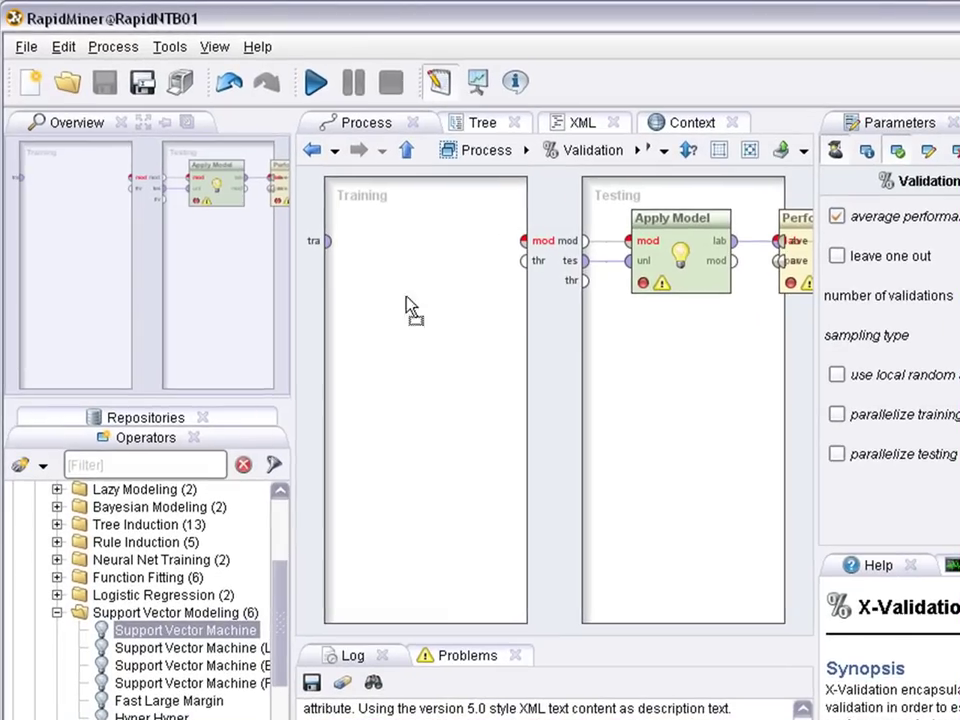
pyautogui.moveTo(410, 310); pyautogui.dragTo(410, 305)
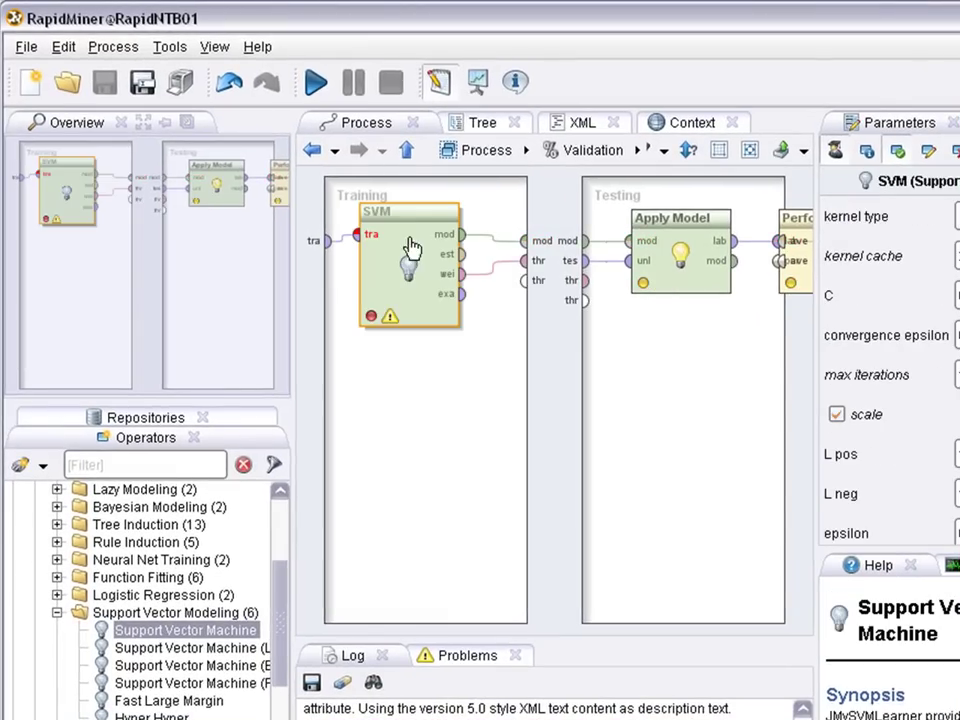
pyautogui.moveTo(418, 223); pyautogui.dragTo(429, 221)
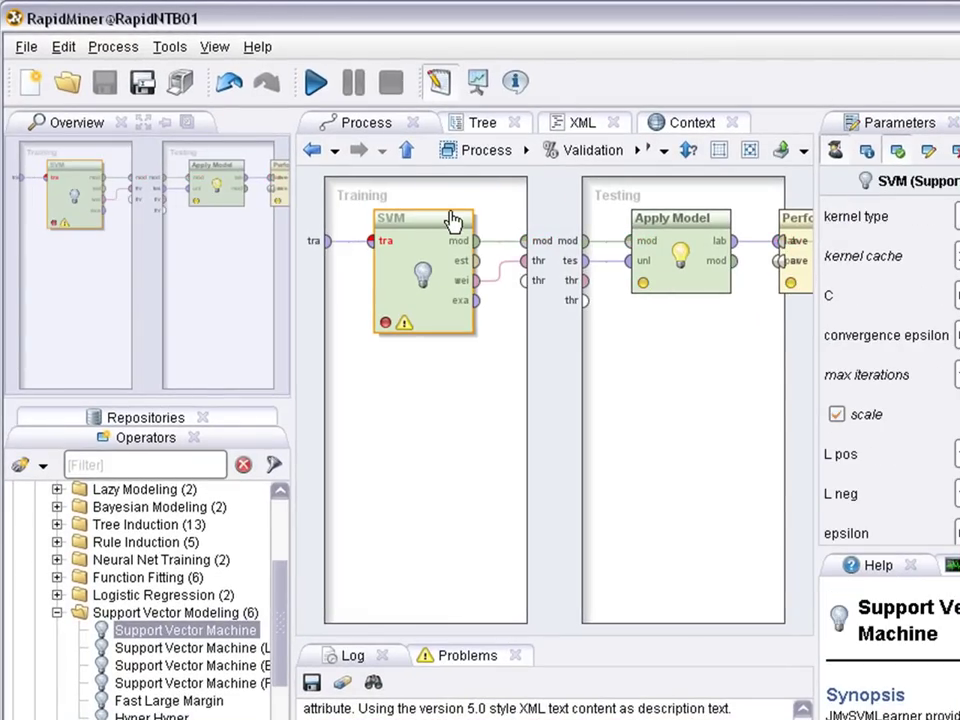
# Run the cross-validation unsaved, check the 78.86% ± 4.80% accuracy, then return to Design.
pyautogui.click(315, 82)
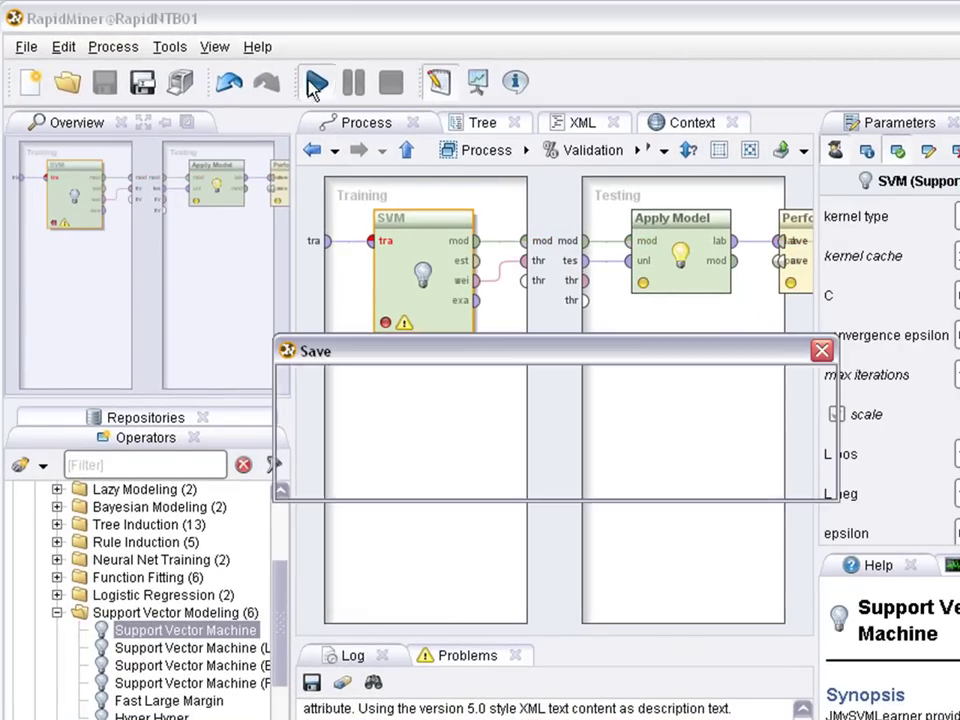
pyautogui.click(803, 472)
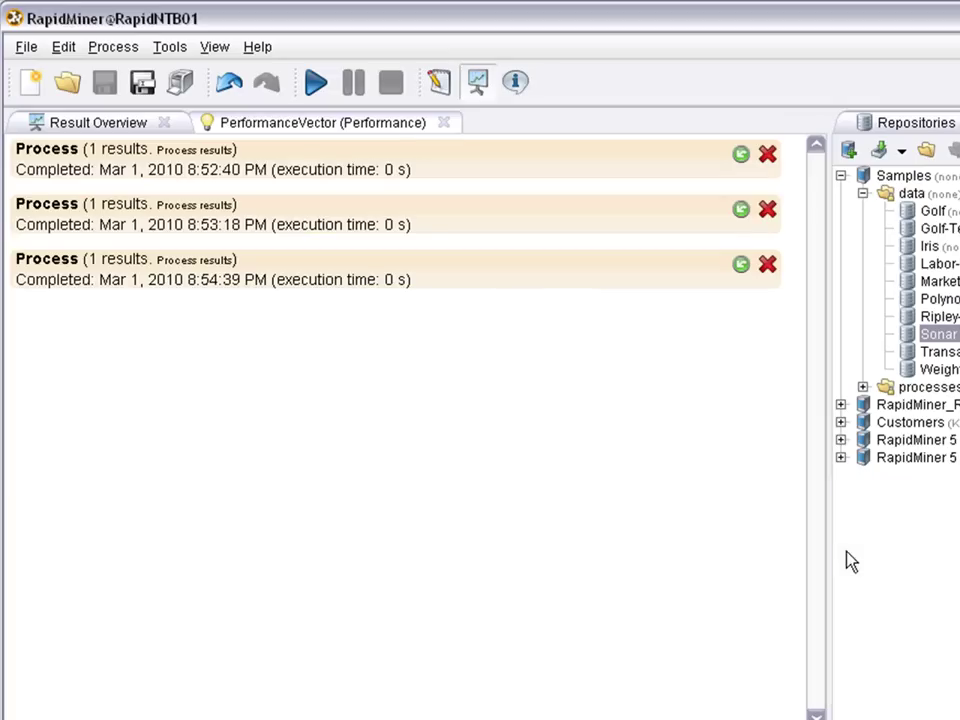
pyautogui.click(285, 138)
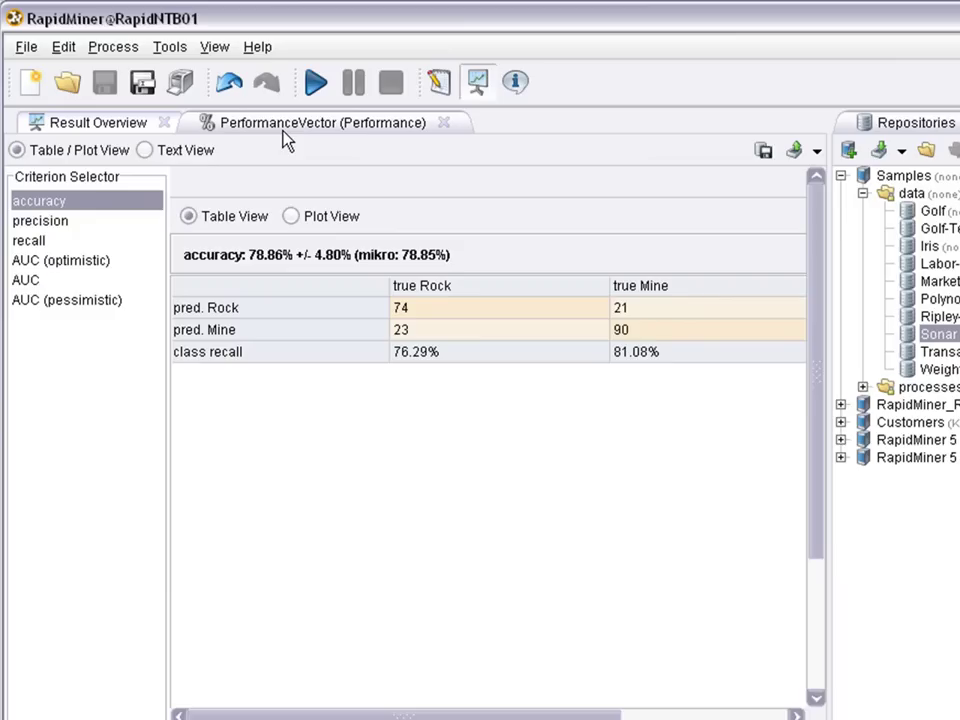
pyautogui.moveTo(185, 255); pyautogui.dragTo(287, 256)
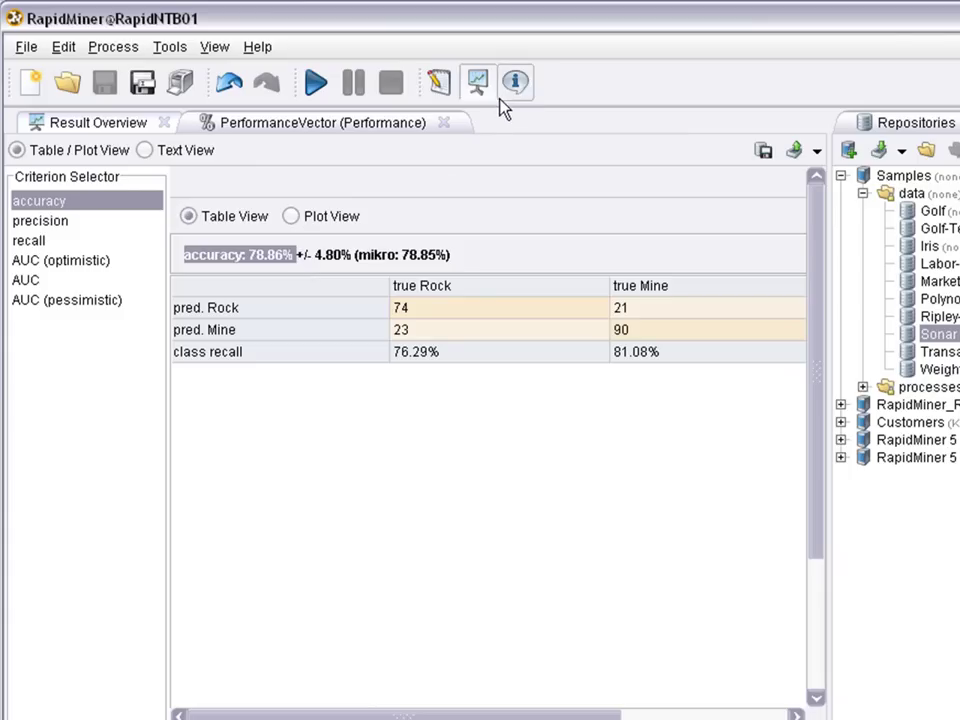
pyautogui.click(440, 87)
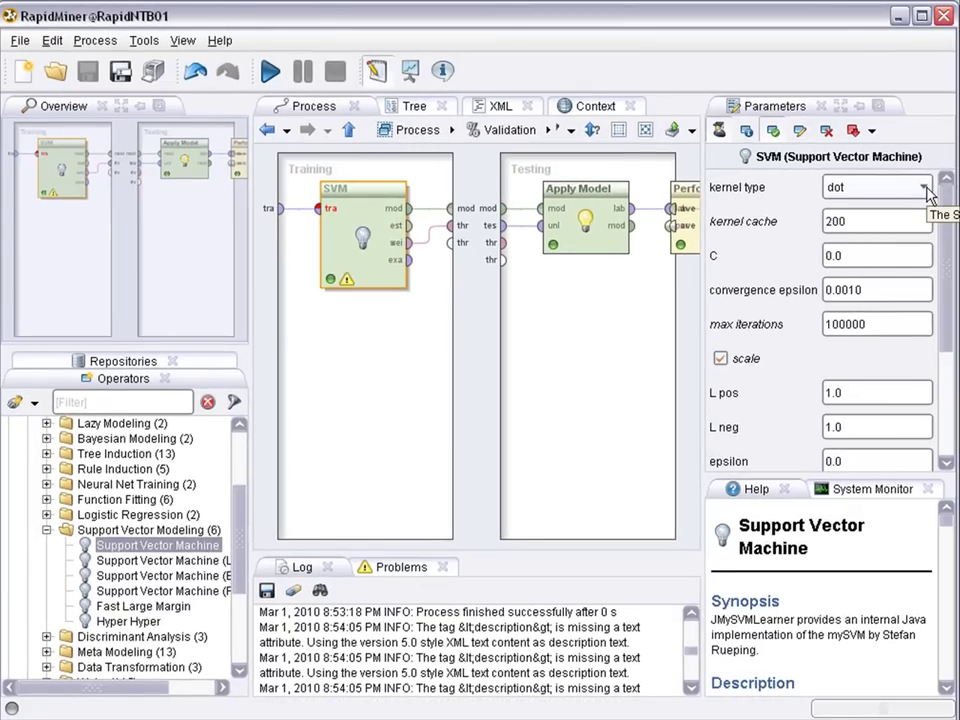
pyautogui.click(923, 188)
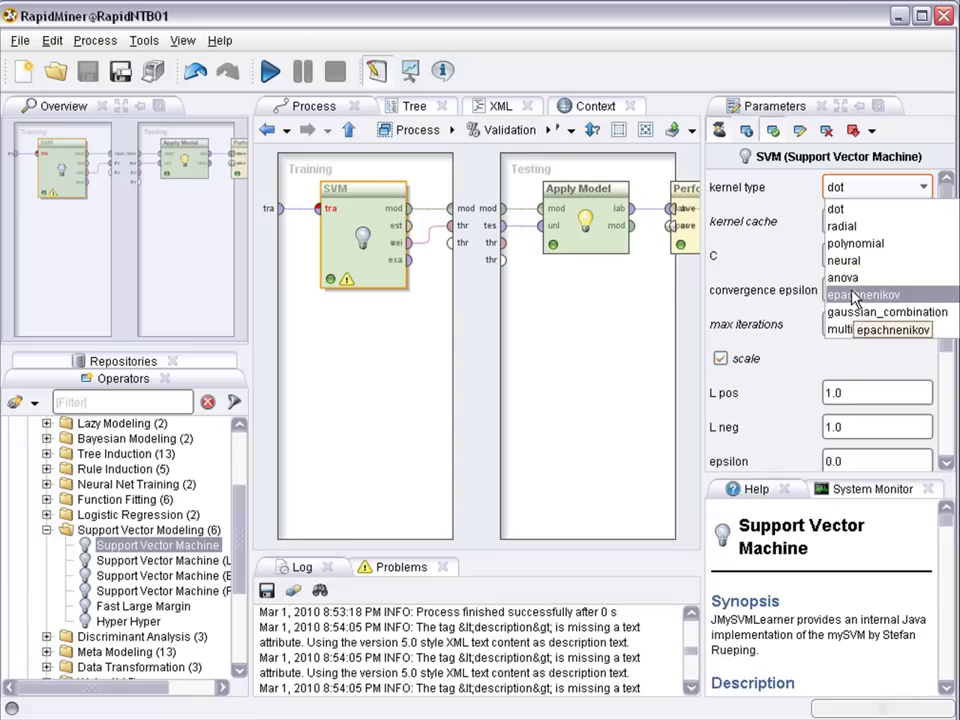
pyautogui.click(860, 208)
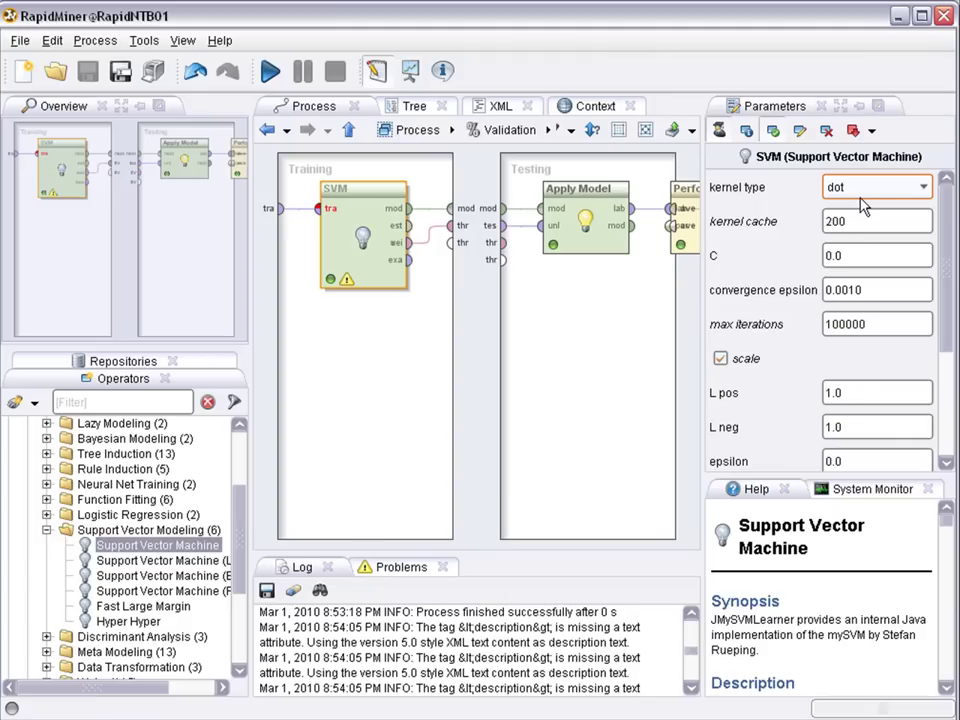
pyautogui.click(853, 256)
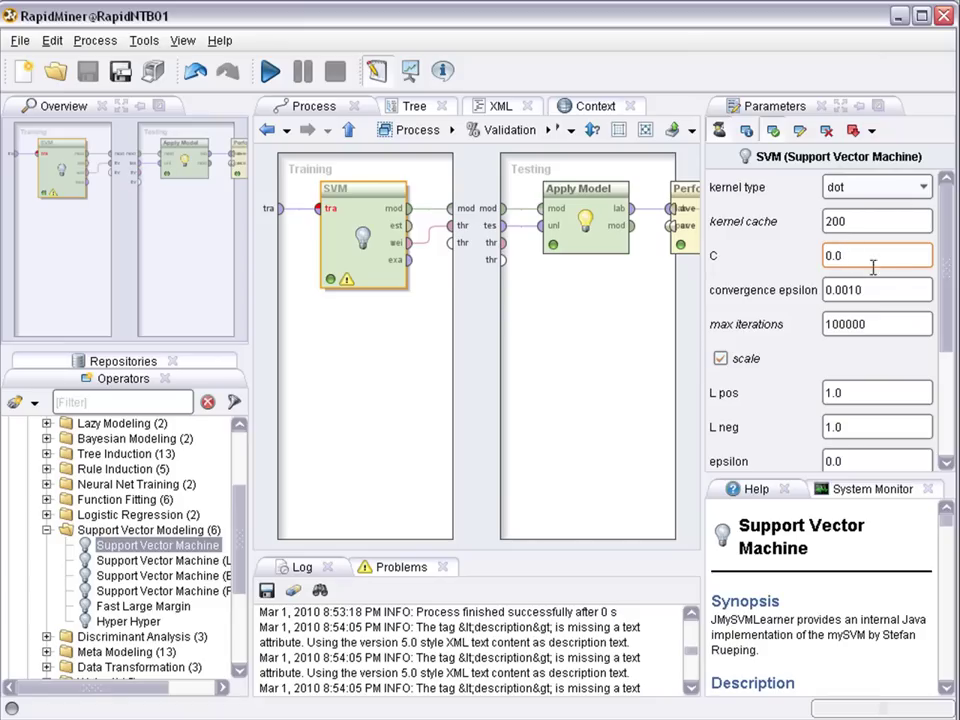
pyautogui.moveTo(945, 257); pyautogui.dragTo(945, 355)
pyautogui.click(855, 211)
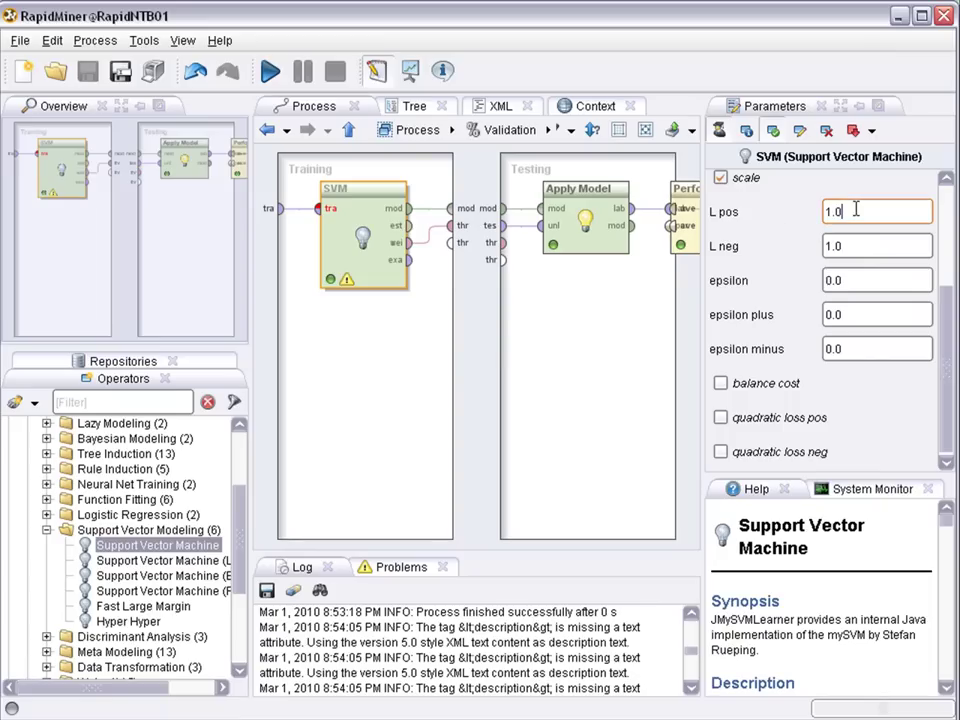
pyautogui.click(863, 245)
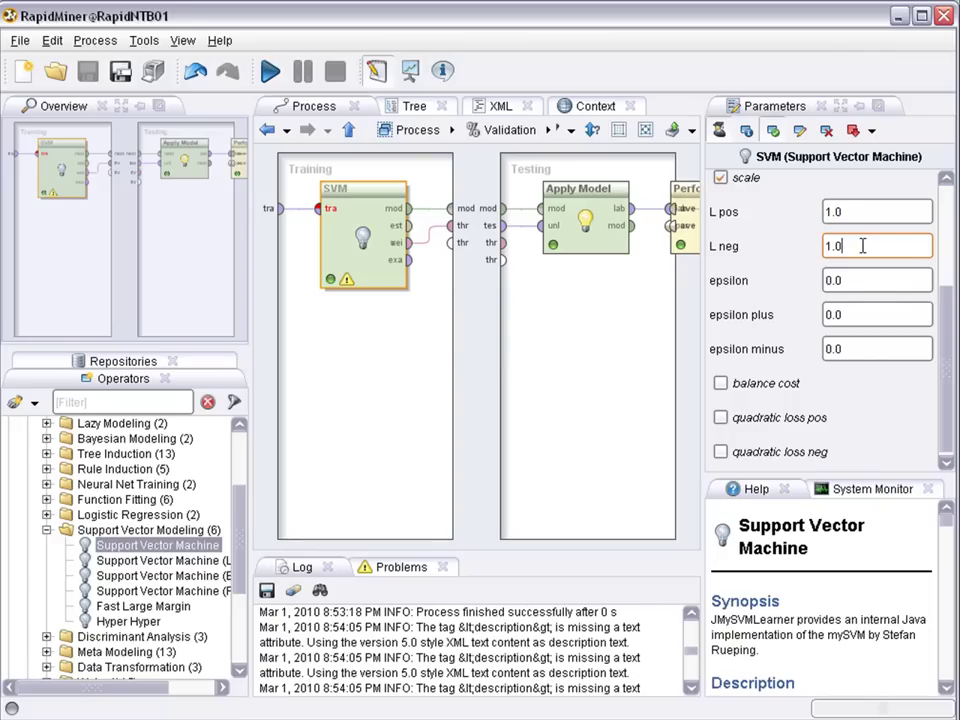
pyautogui.click(832, 211)
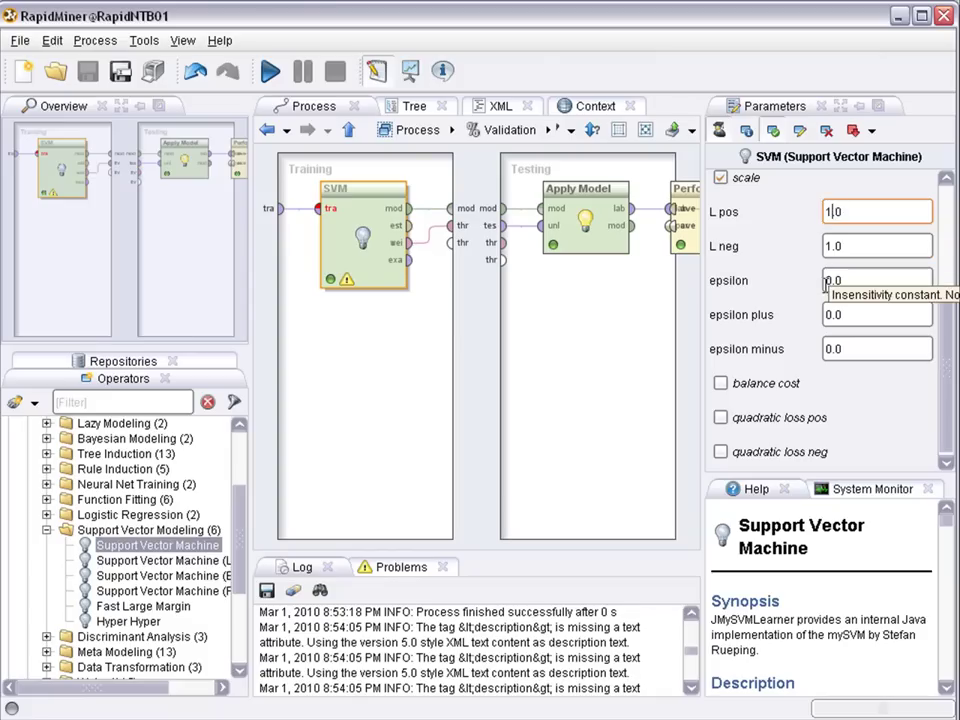
pyautogui.moveTo(943, 339); pyautogui.dragTo(925, 220)
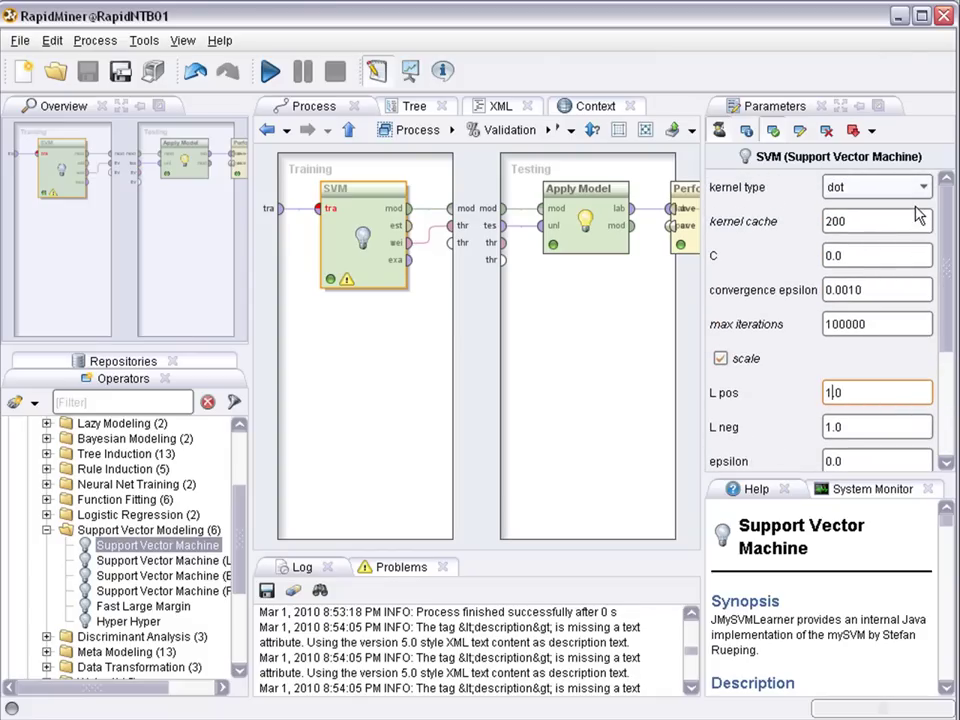
# Set the SVM kernel type to radial, rerun unsaved, and view the 53.38% accuracy.
pyautogui.click(915, 190)
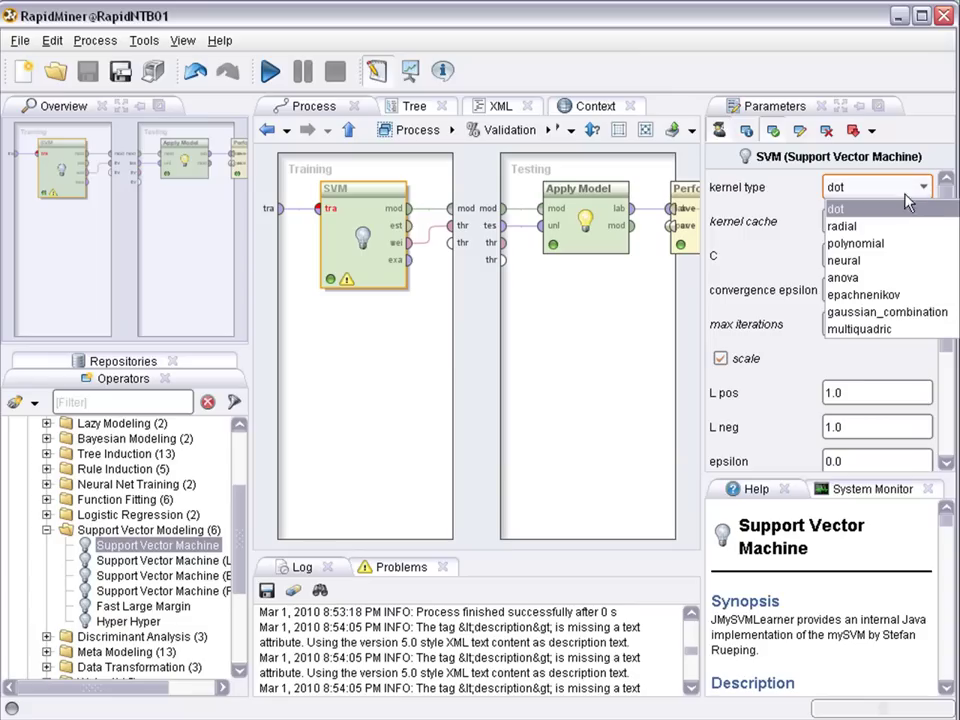
pyautogui.click(795, 223)
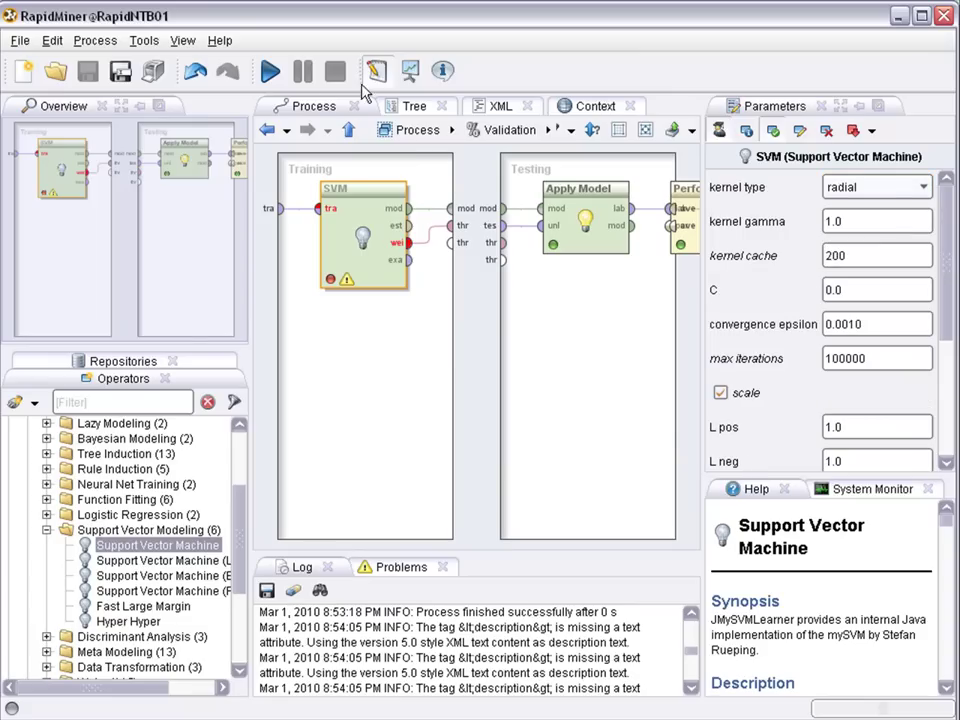
pyautogui.click(270, 71)
pyautogui.click(697, 408)
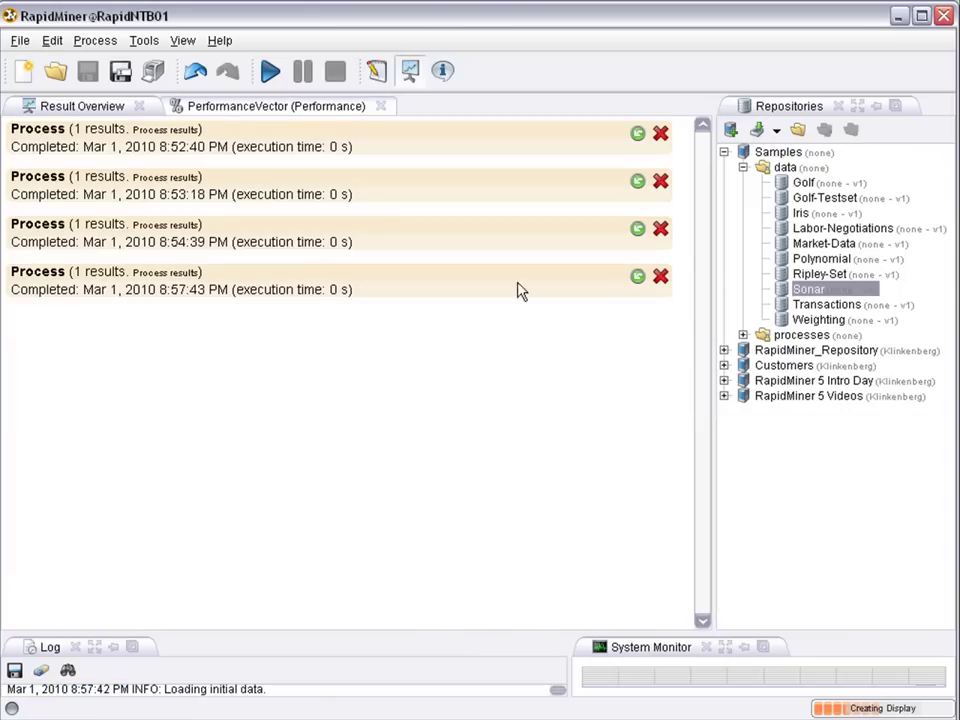
pyautogui.click(266, 111)
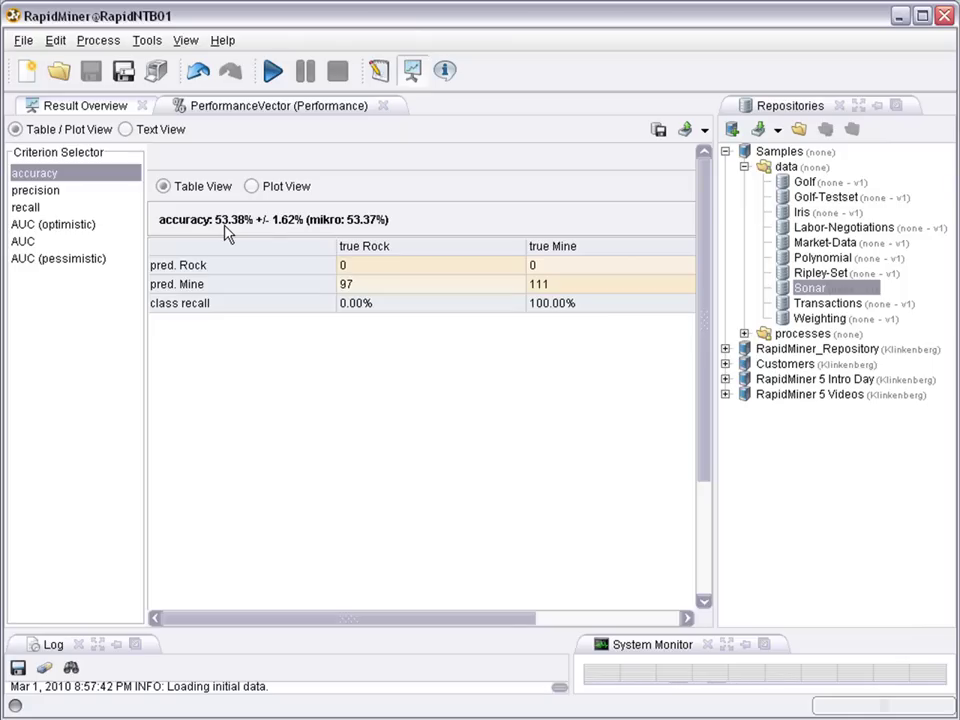
# Return to Design and show the SVM's expert parameters: kernel radial, gamma 1.0, C 0.0.
pyautogui.click(380, 72)
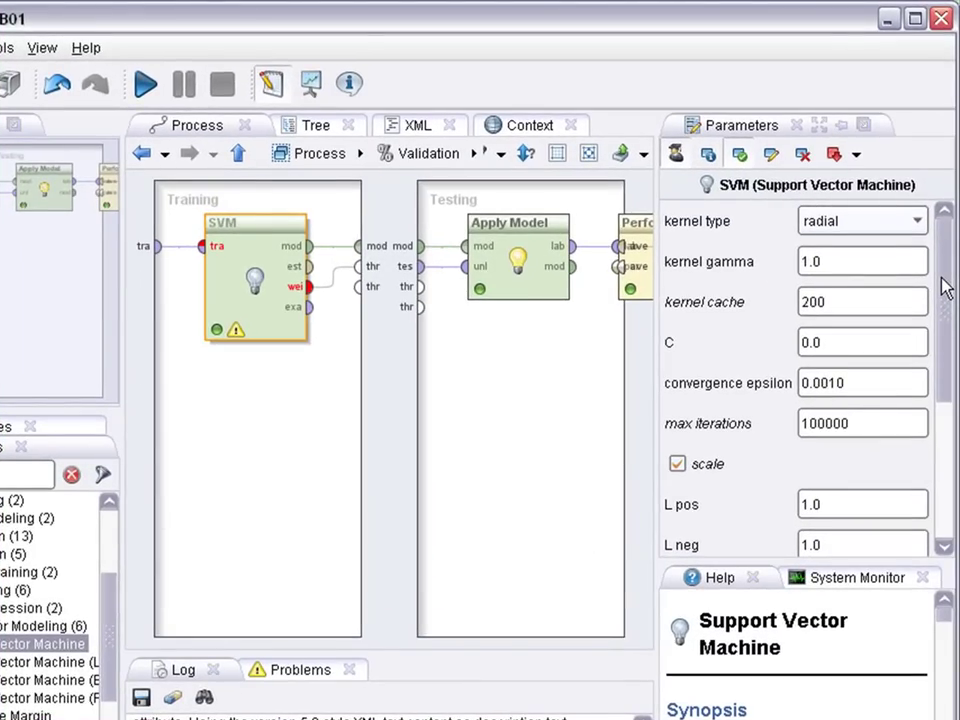
pyautogui.click(676, 155)
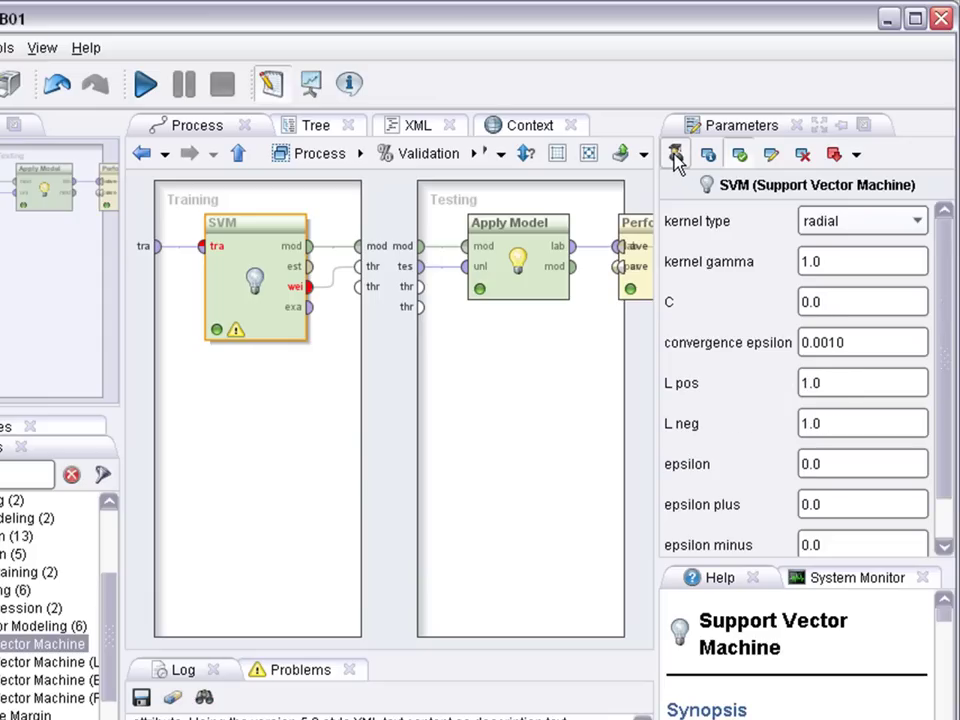
pyautogui.click(676, 156)
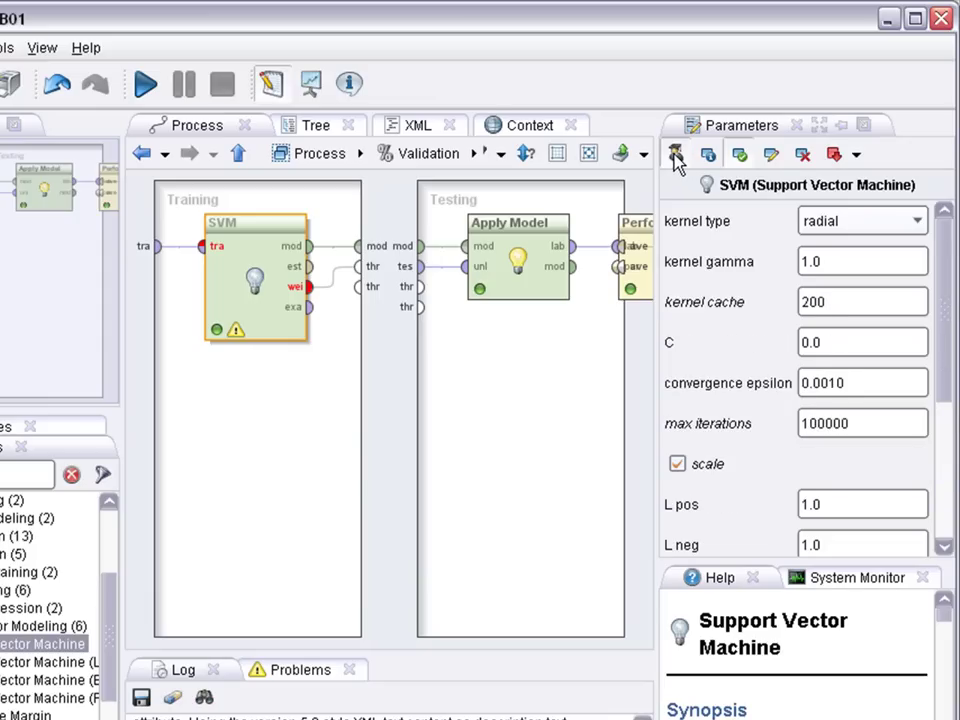
pyautogui.moveTo(945, 231); pyautogui.dragTo(836, 244)
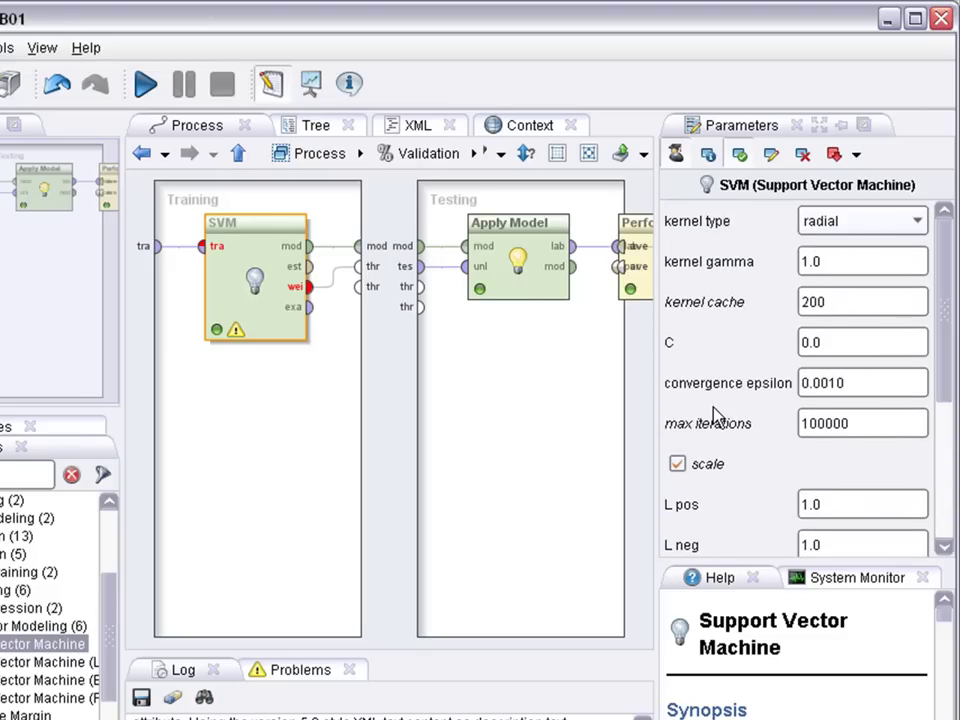